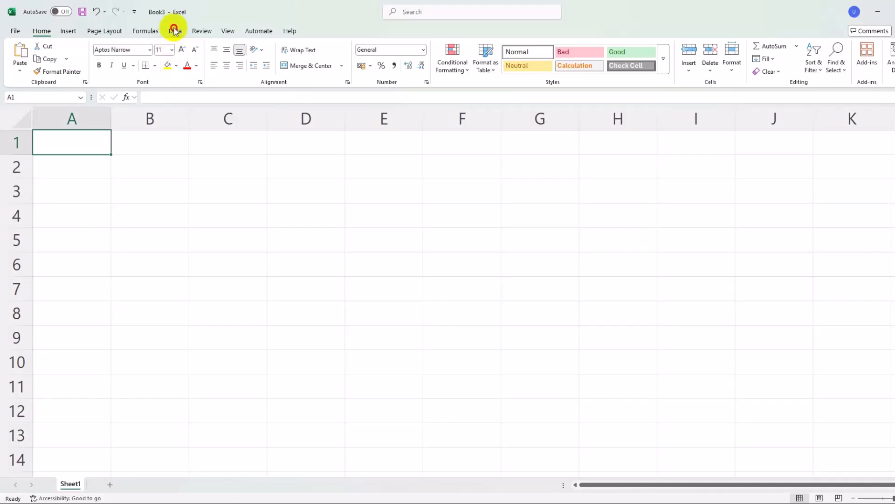
# Start importing sales_data.csv from the Desktop folder as a Text/CSV data source.
pyautogui.click(175, 31)
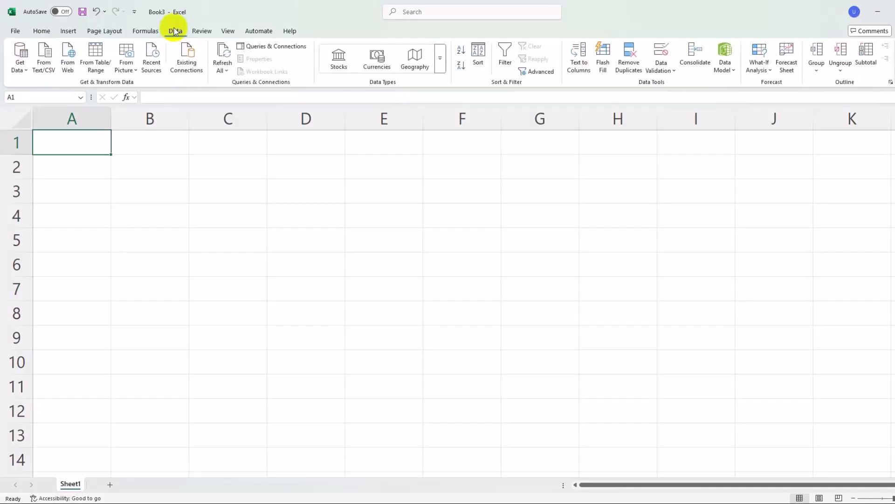
pyautogui.click(21, 54)
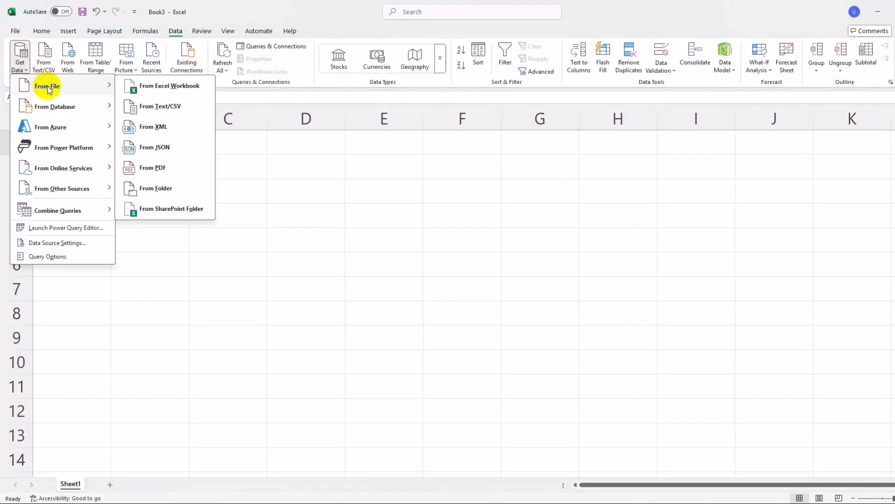
pyautogui.moveTo(88, 119)
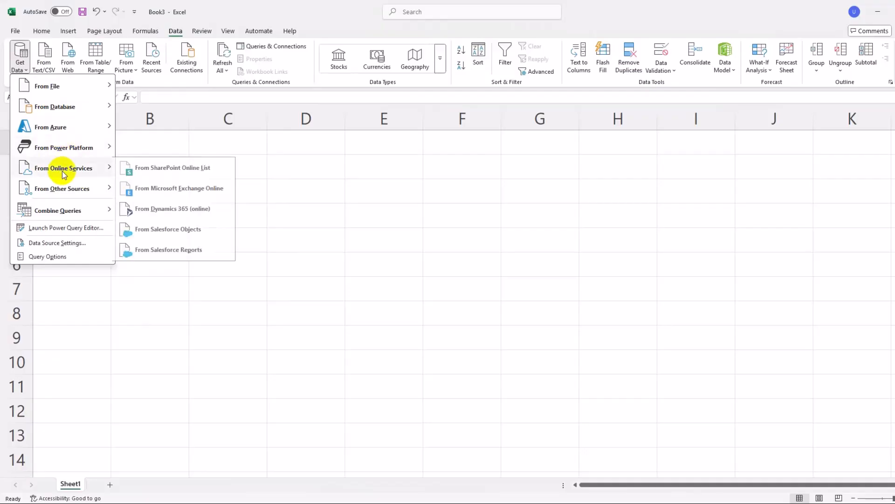
pyautogui.moveTo(64, 192)
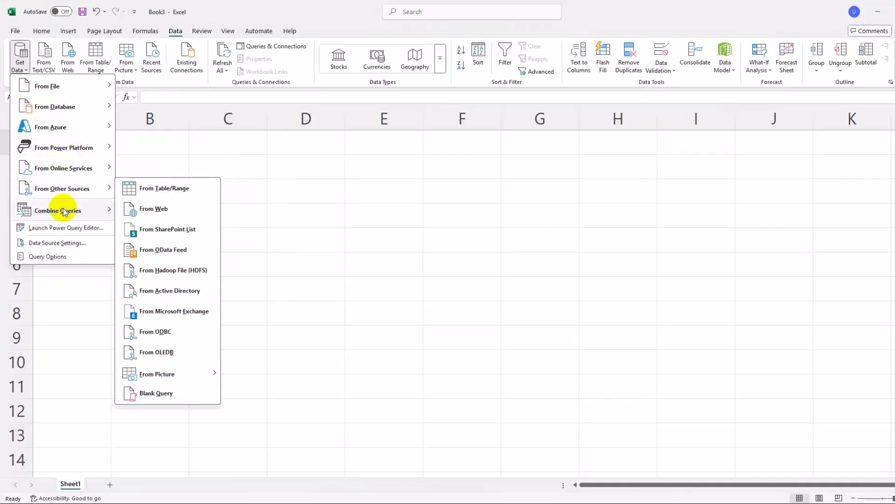
pyautogui.moveTo(59, 88)
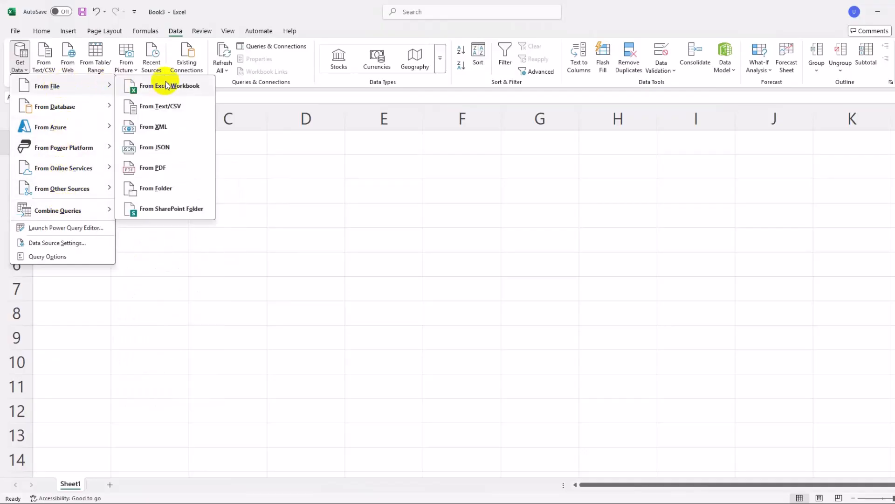
pyautogui.click(162, 108)
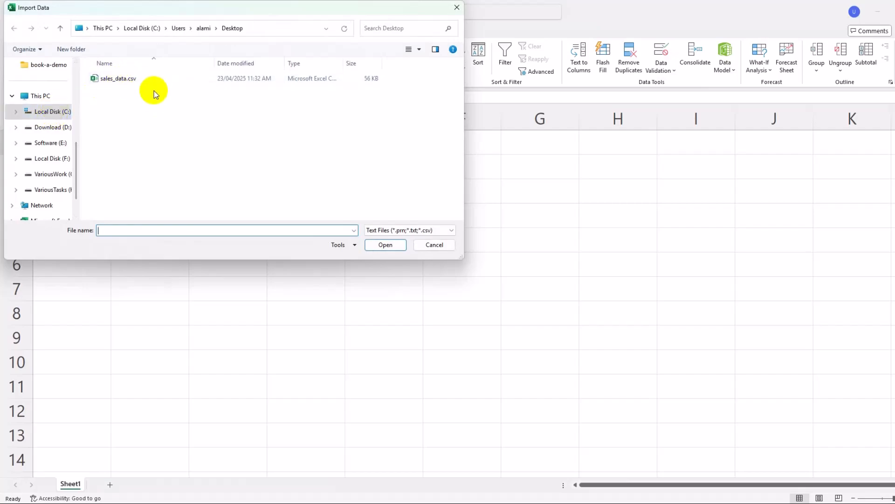
pyautogui.click(115, 79)
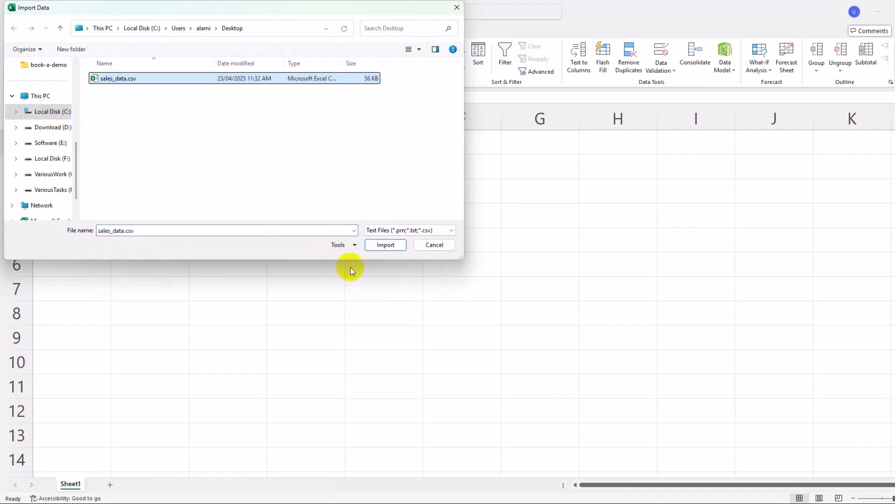
pyautogui.click(385, 245)
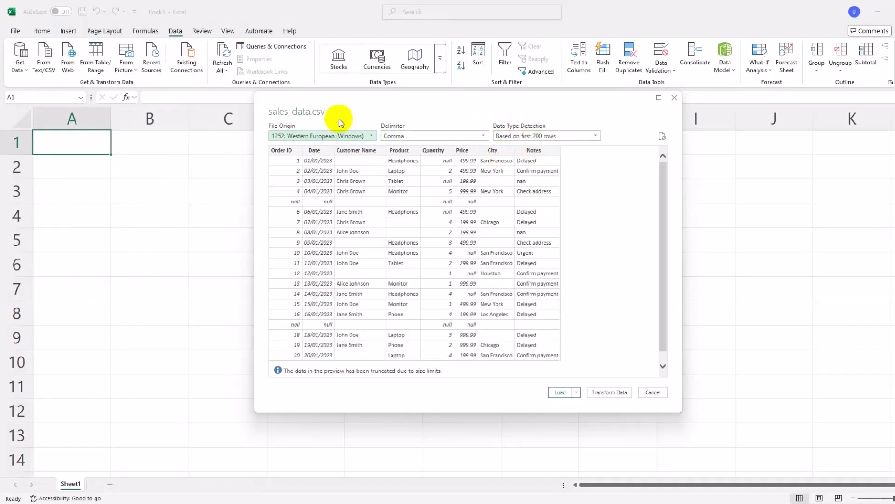
# Keep Comma as the import delimiter and open the sales data for transformation in Power Query Editor.
pyautogui.click(411, 136)
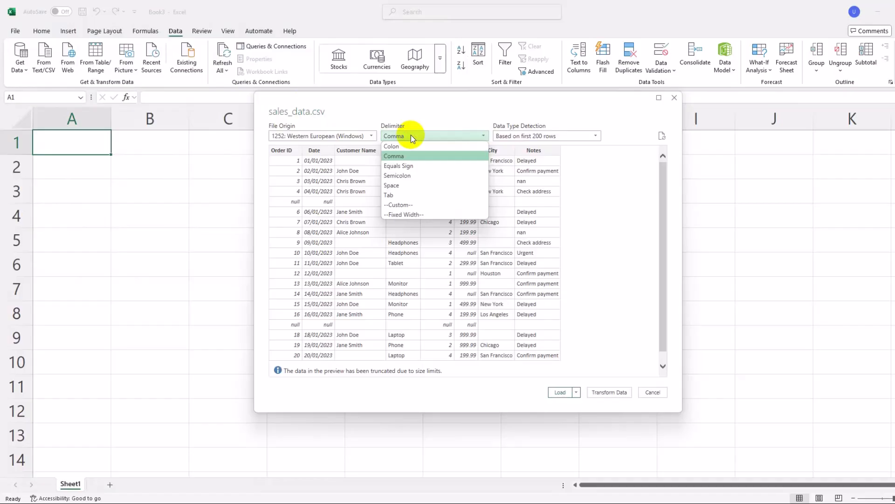
pyautogui.click(412, 136)
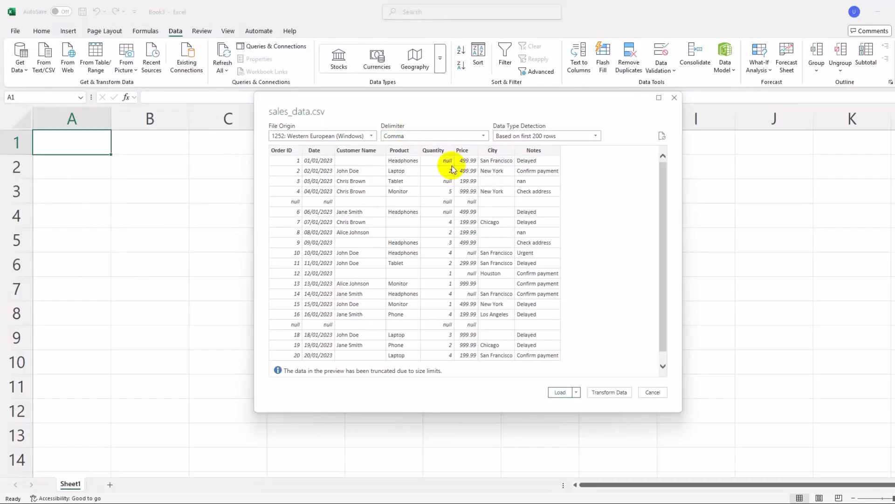
pyautogui.click(611, 396)
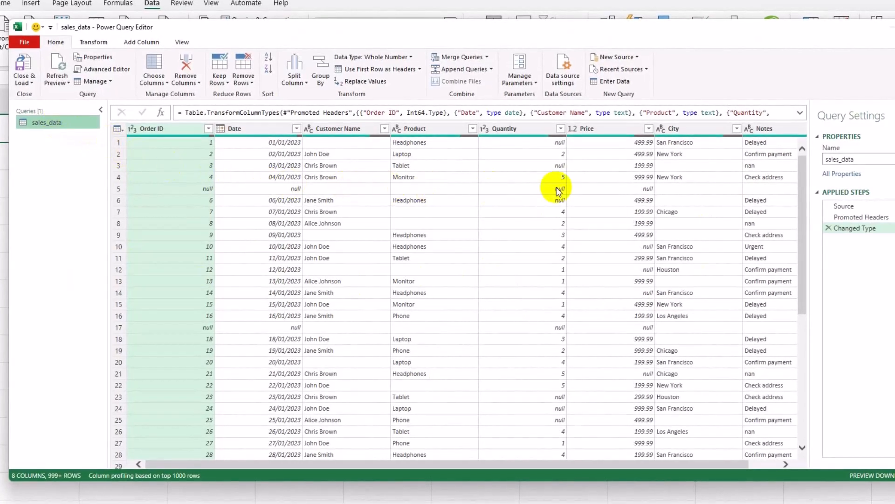
# Remove the Notes column from the sales_data query.
pyautogui.click(766, 129)
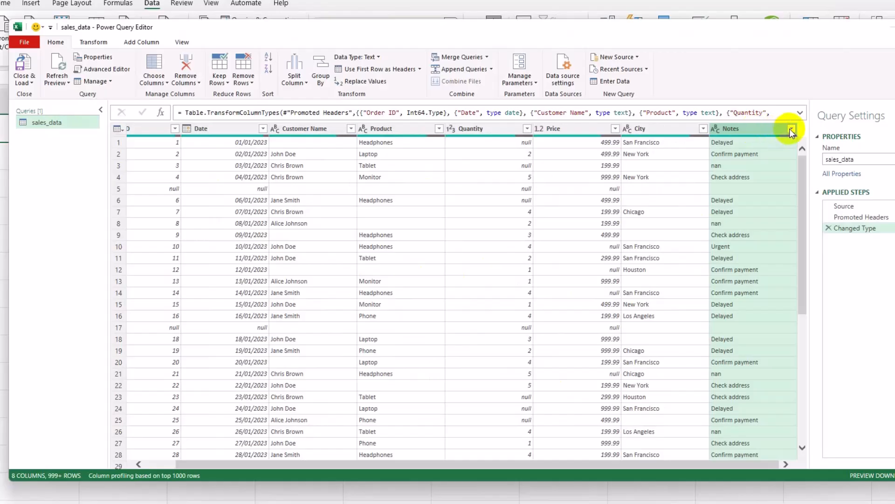
pyautogui.rightClick(744, 133)
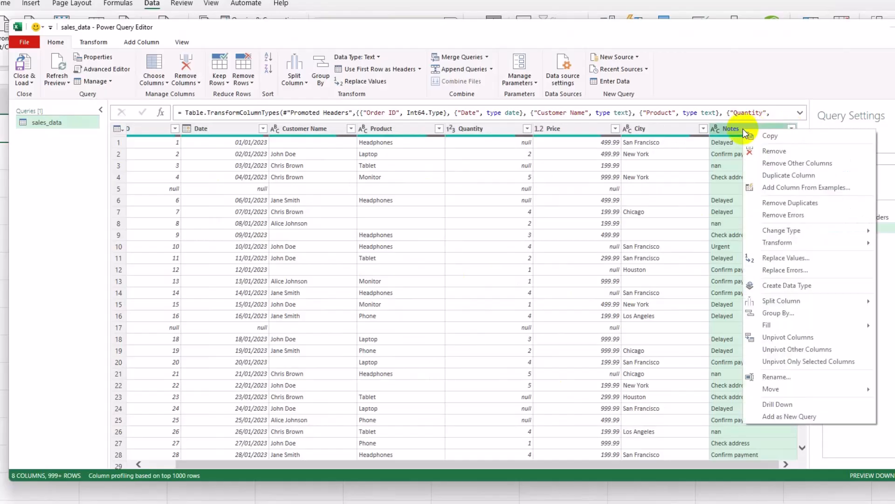
pyautogui.click(776, 152)
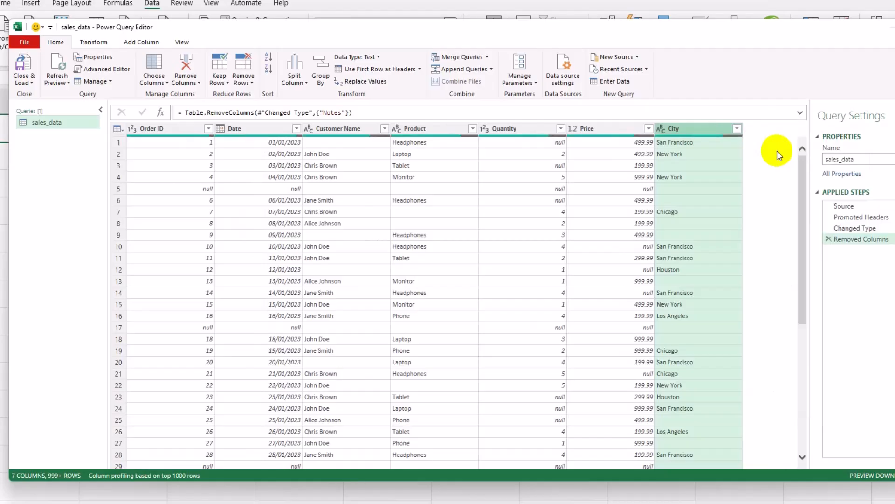
# Filter out the rows with an empty Order ID using Remove Empty.
pyautogui.click(158, 131)
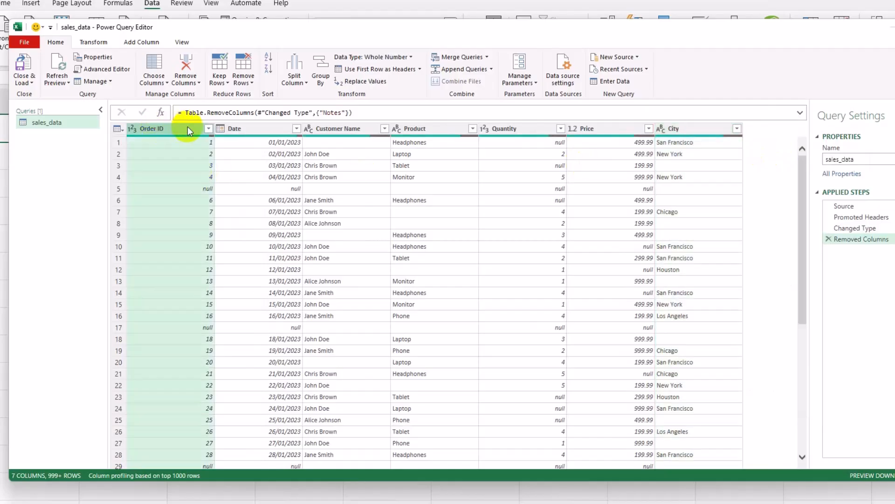
pyautogui.click(208, 128)
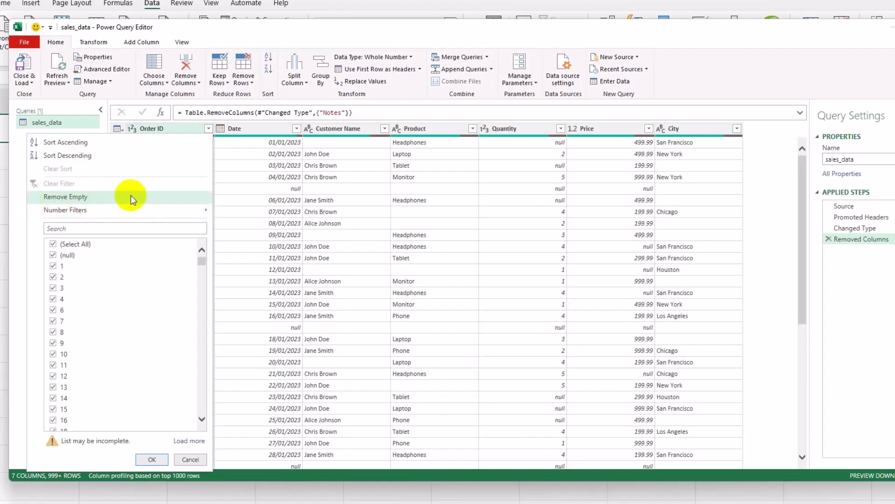
pyautogui.click(114, 197)
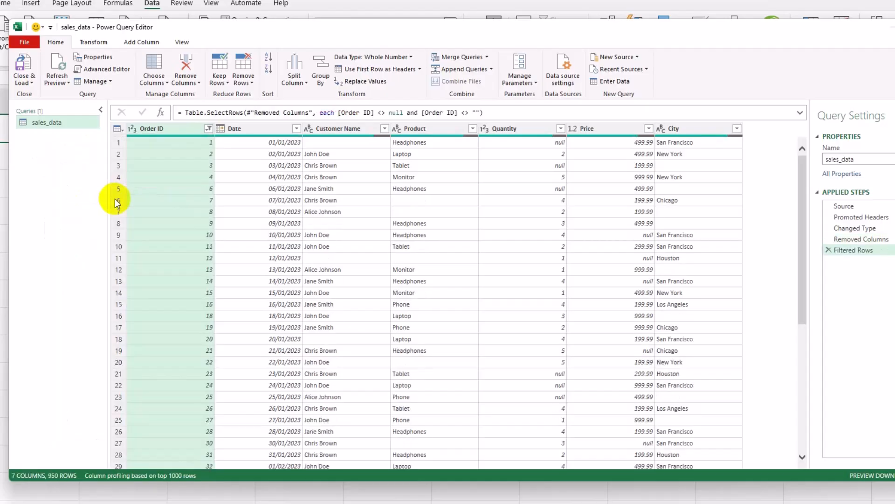
# Examine the filtered rows down the table for any remaining blank Order ID entries.
pyautogui.scroll(-17, 213, 222)
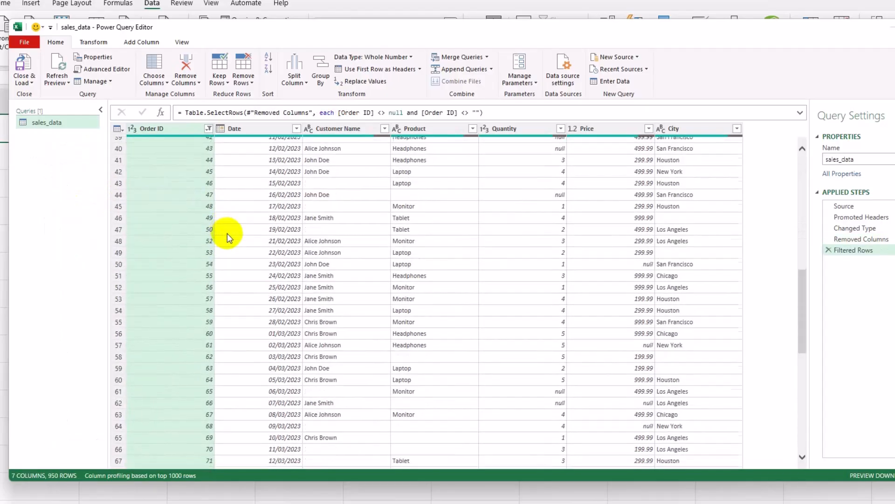
pyautogui.scroll(-20, 230, 240)
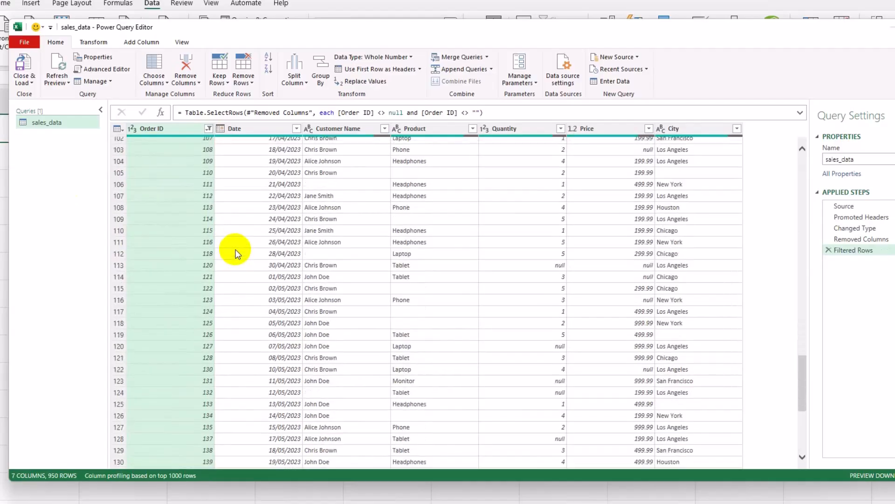
pyautogui.scroll(-20, 238, 250)
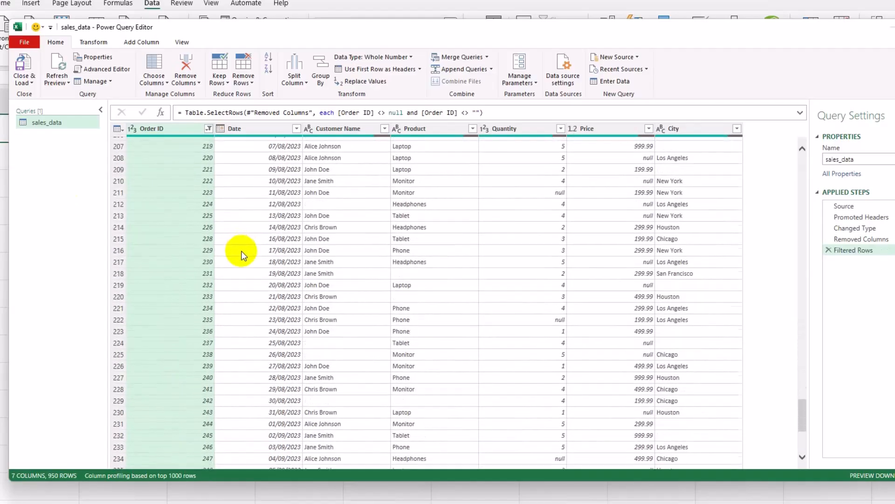
pyautogui.scroll(-20, 291, 258)
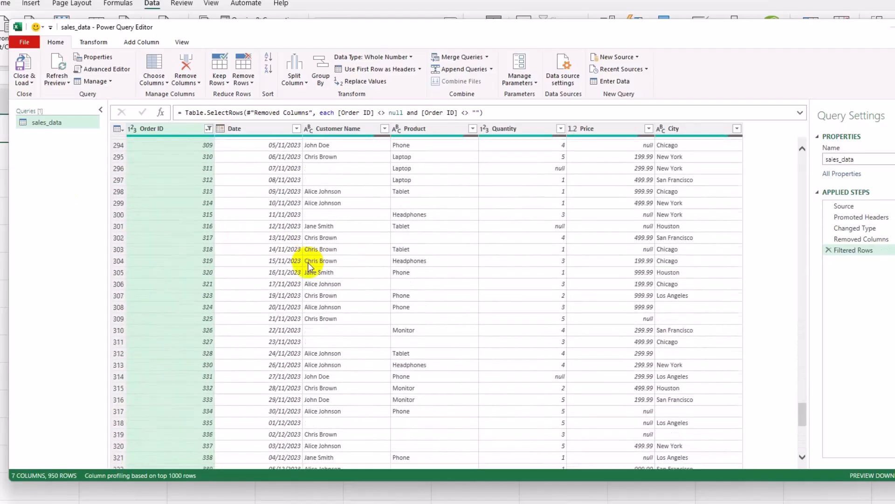
pyautogui.scroll(-20, 310, 266)
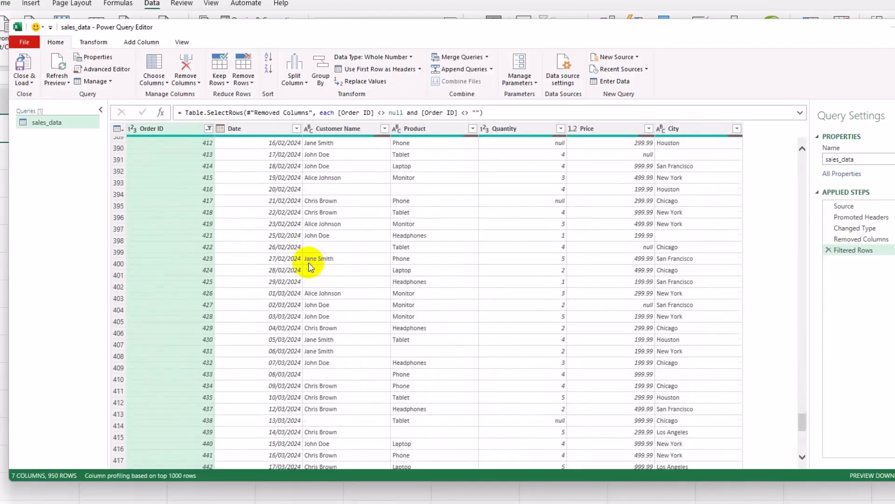
pyautogui.scroll(-20, 310, 266)
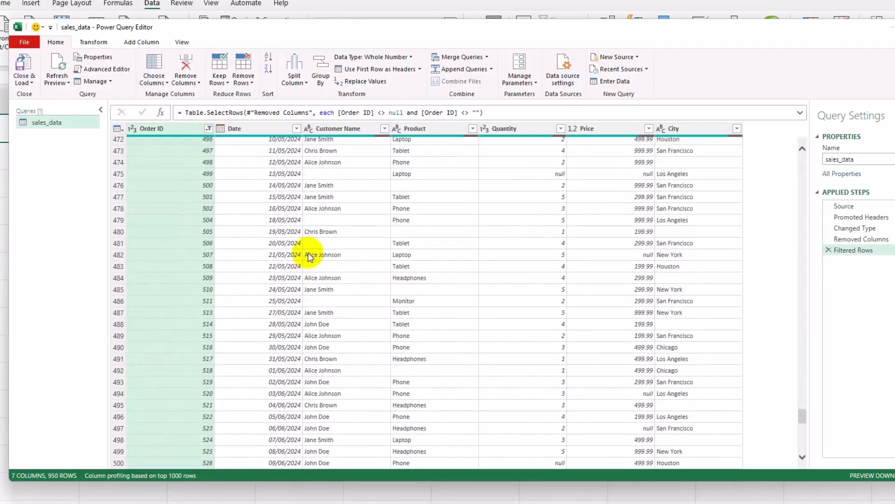
pyautogui.scroll(-10, 311, 255)
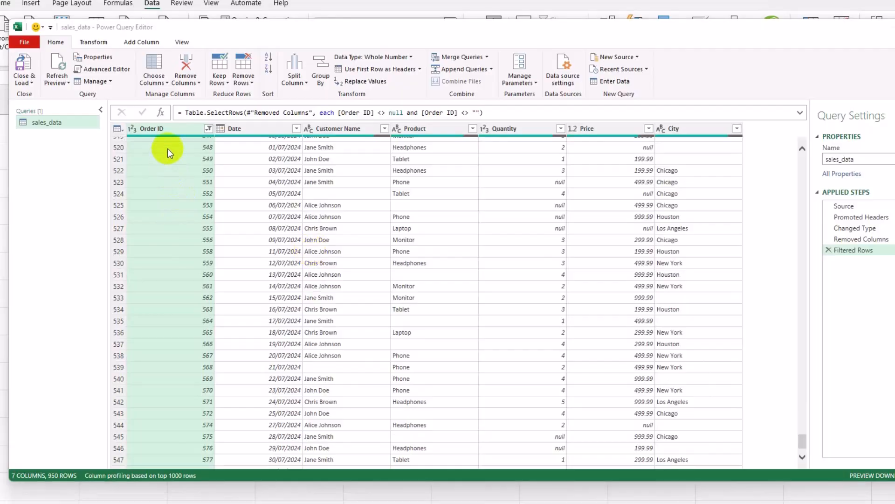
# Rename the Order ID column to OrderID, without the space.
pyautogui.doubleClick(154, 128)
pyautogui.click(154, 128)
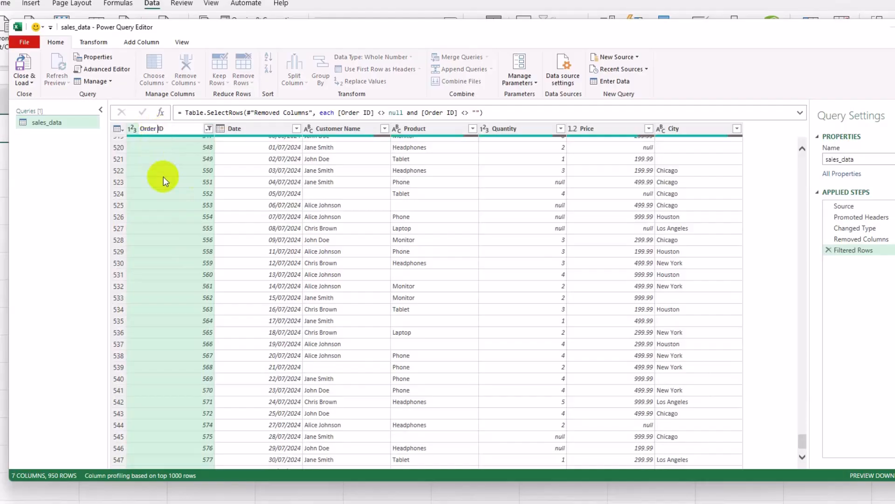
pyautogui.press('BackSpace')
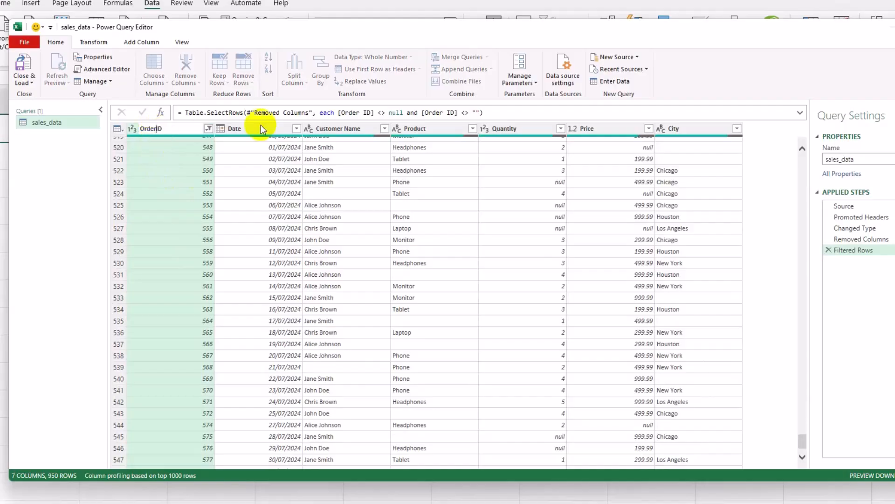
pyautogui.press('Return')
# Rename the Customer Name column to CustomerName, without the space.
pyautogui.click(347, 129)
pyautogui.doubleClick(347, 129)
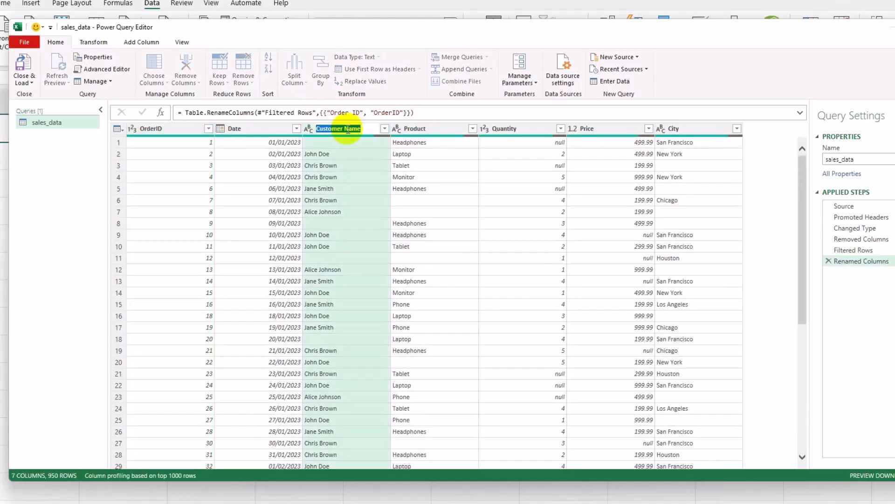
pyautogui.click(344, 129)
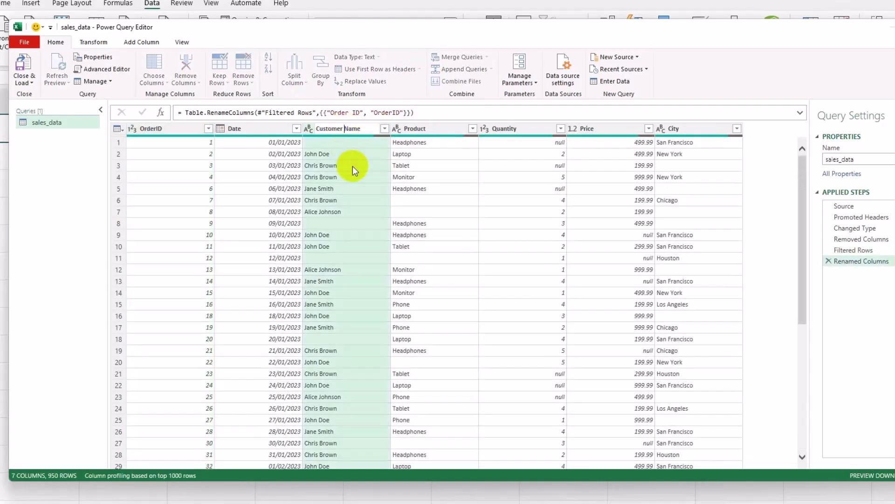
pyautogui.press('BackSpace')
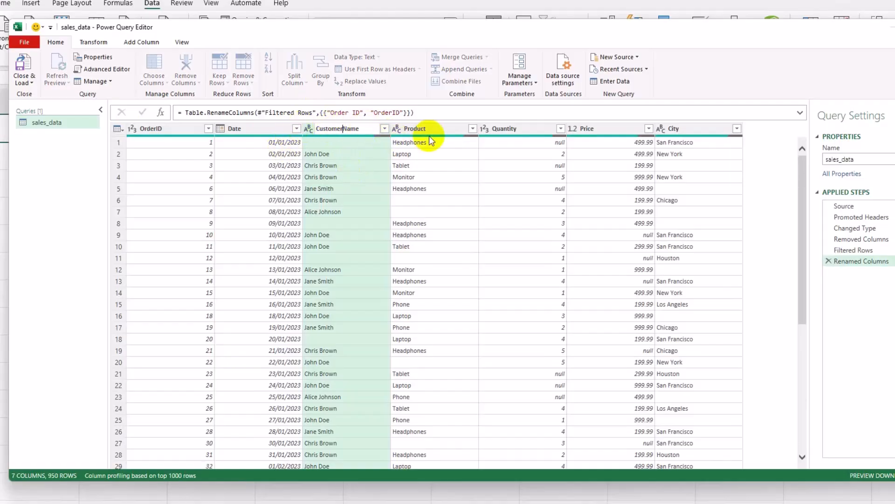
pyautogui.press('Return')
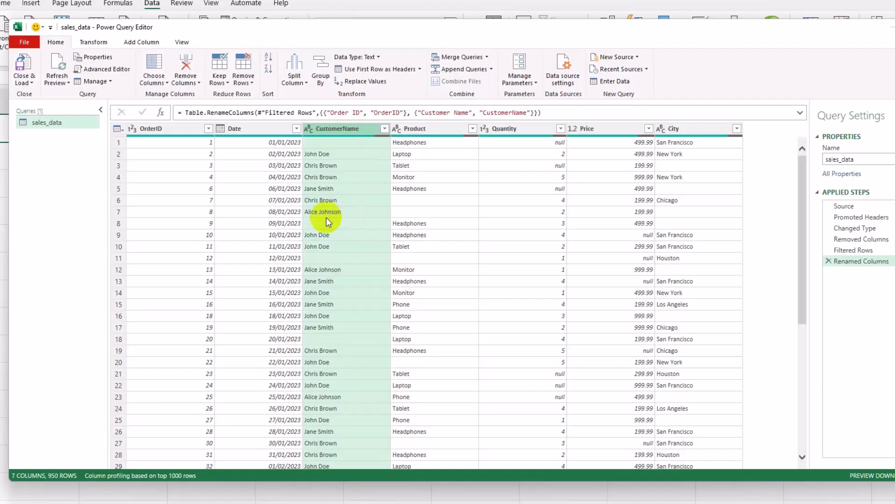
pyautogui.click(257, 130)
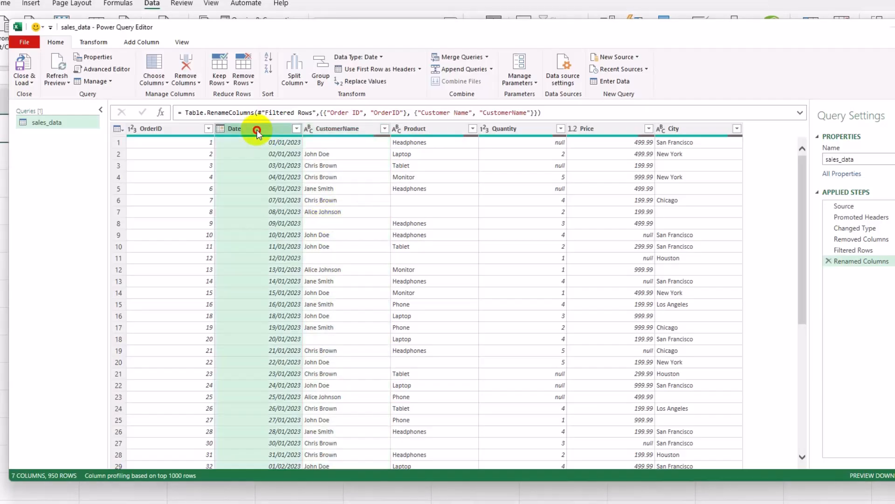
pyautogui.click(295, 130)
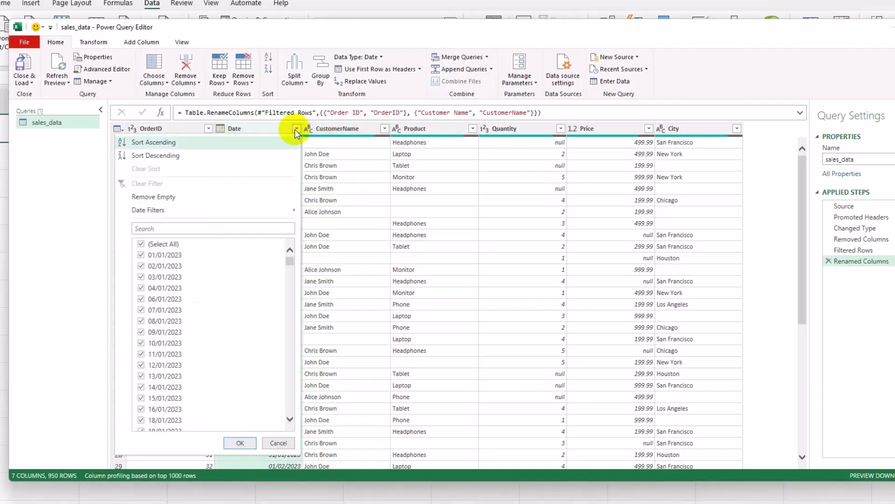
pyautogui.click(296, 129)
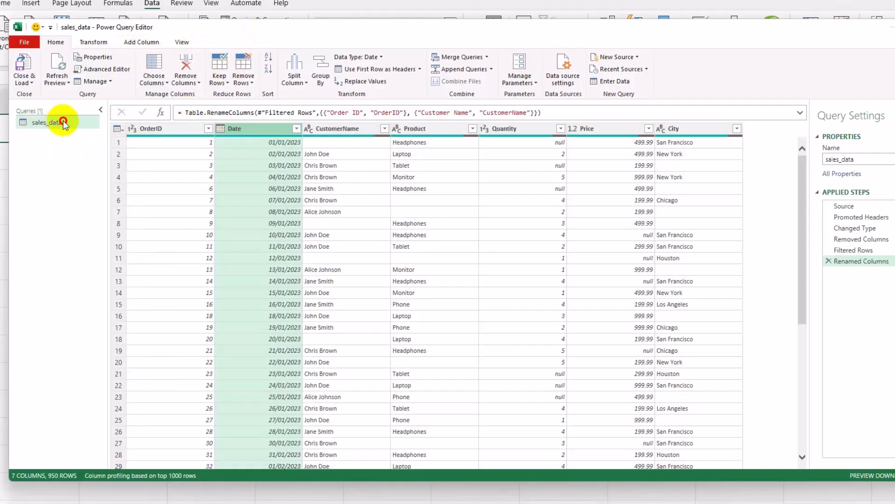
# Change the Date column's data type to Date.
pyautogui.click(246, 127)
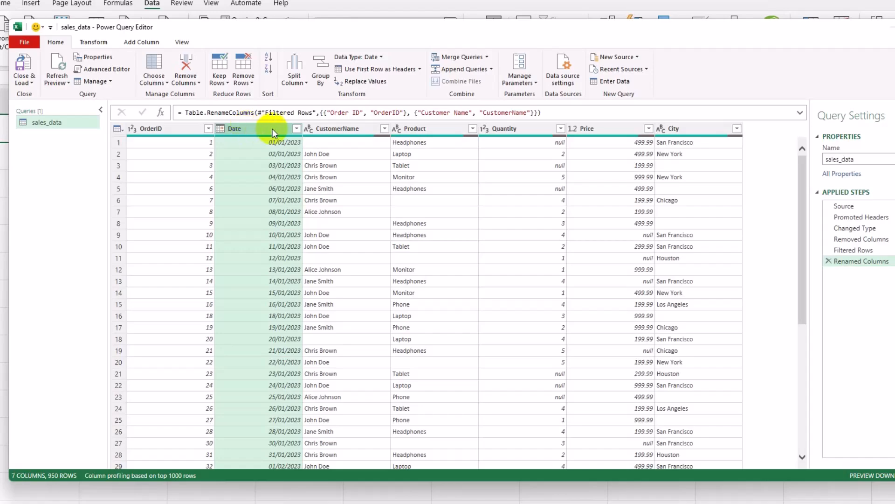
pyautogui.rightClick(261, 130)
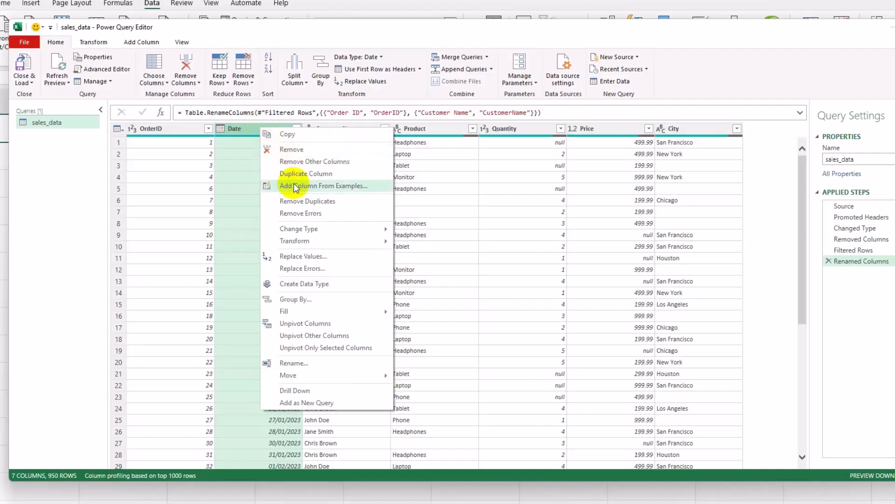
pyautogui.moveTo(307, 231)
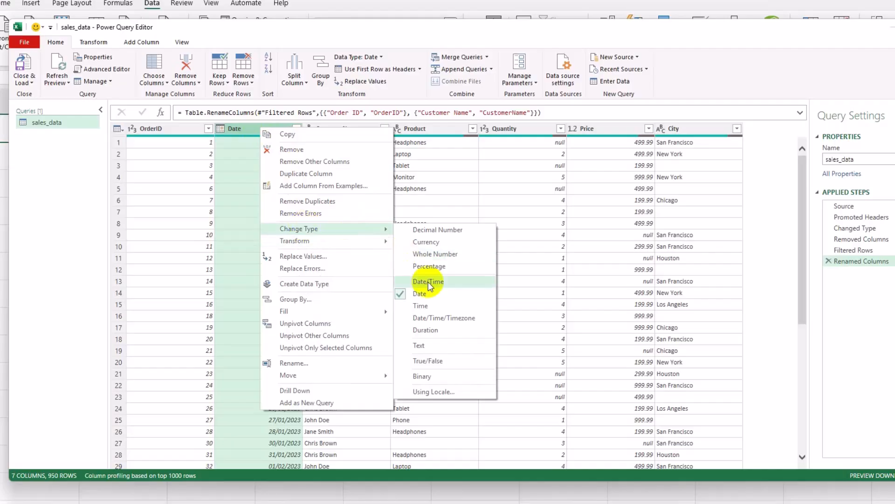
pyautogui.click(434, 298)
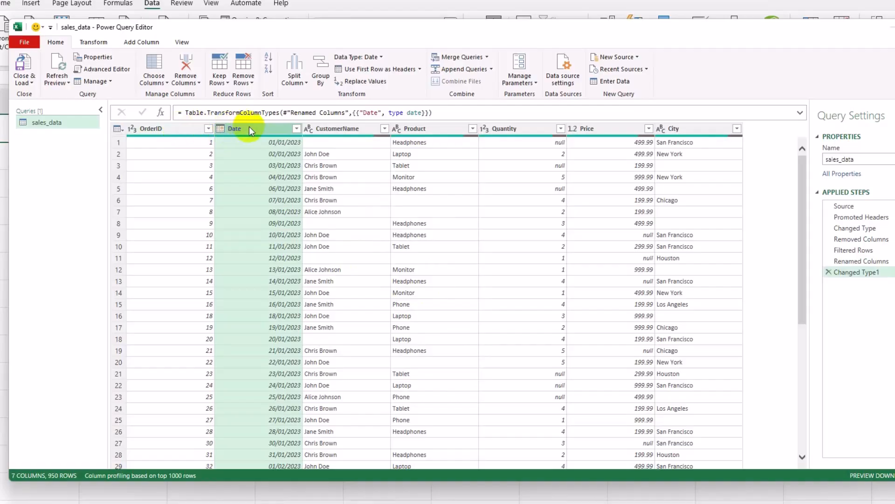
# Check which data type is assigned to the Quantity column.
pyautogui.click(516, 130)
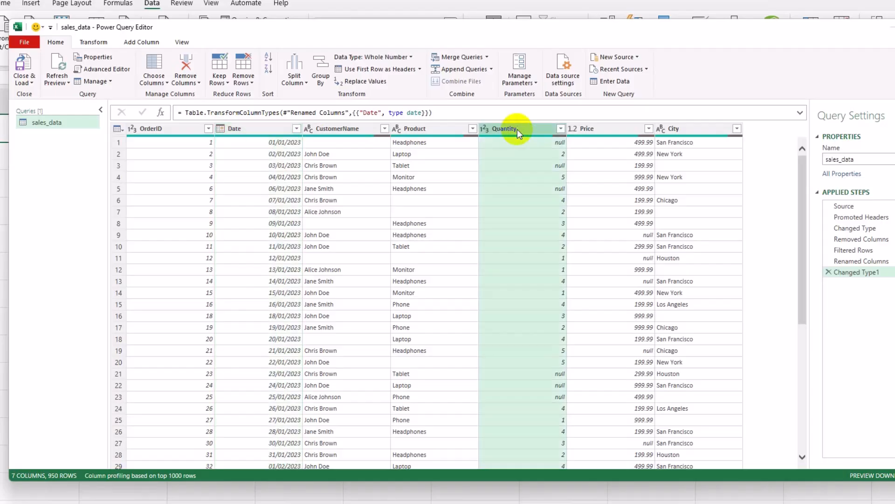
pyautogui.rightClick(517, 130)
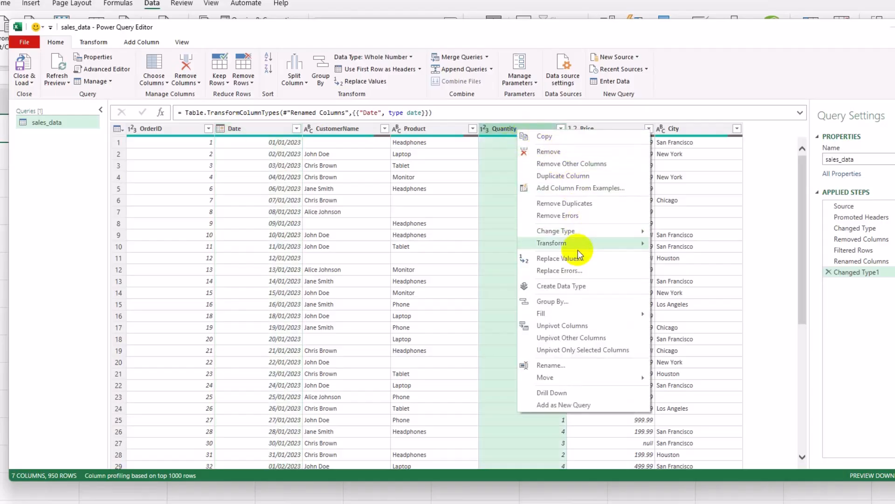
pyautogui.moveTo(569, 235)
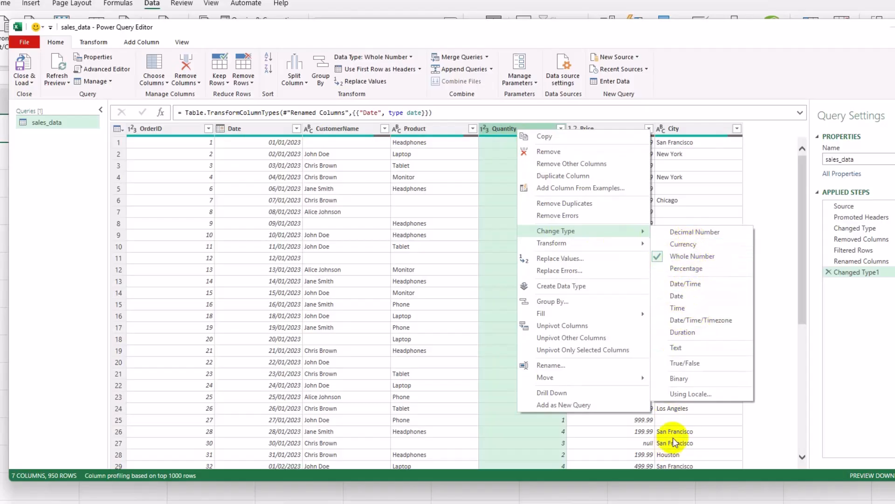
pyautogui.click(441, 210)
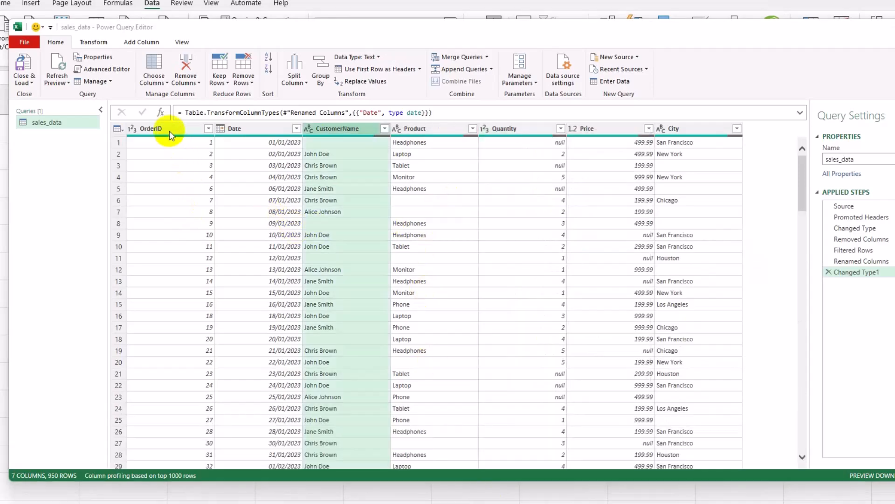
# Split the CustomerName column using the By Uppercase to Lowercase option and review the split values down the table.
pyautogui.click(169, 130)
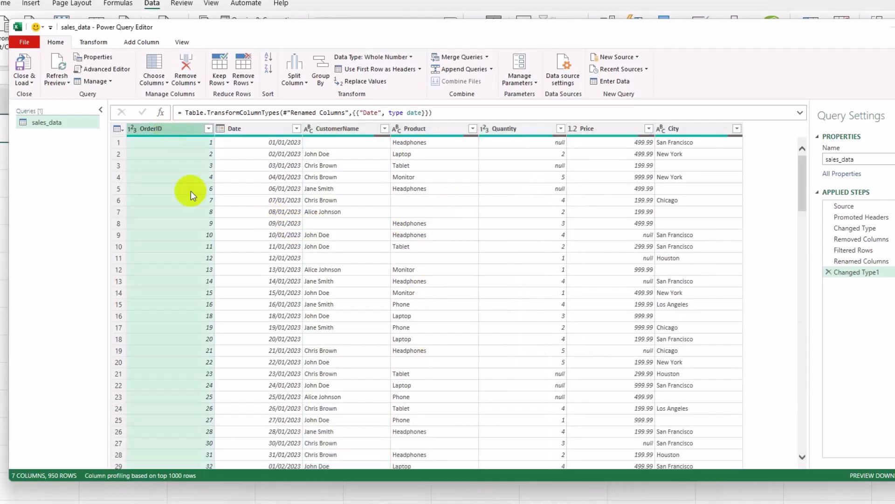
pyautogui.click(328, 130)
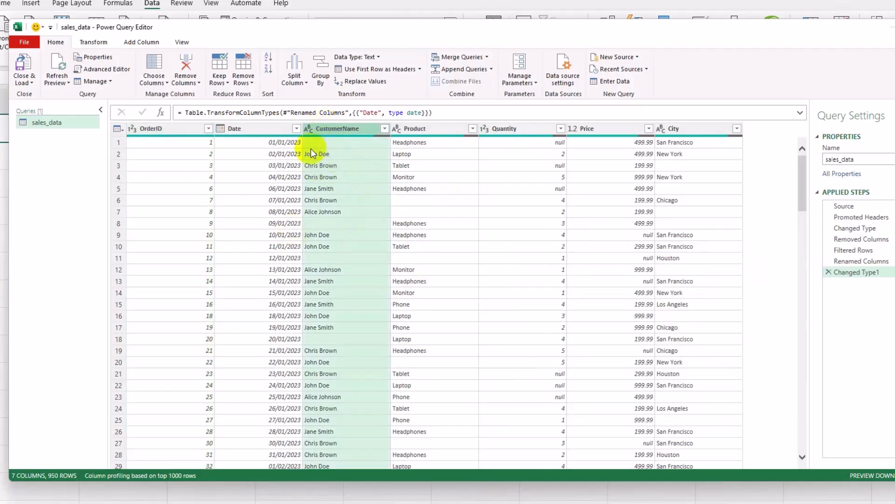
pyautogui.click(294, 65)
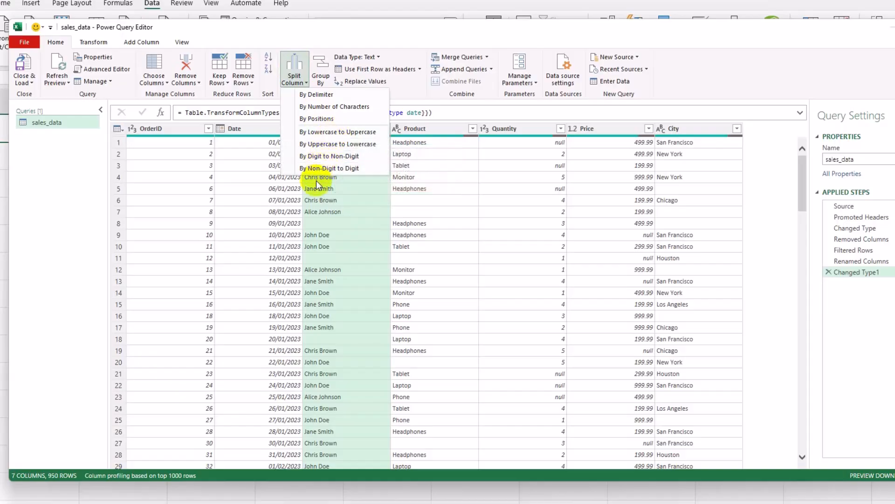
pyautogui.click(668, 36)
pyautogui.click(293, 75)
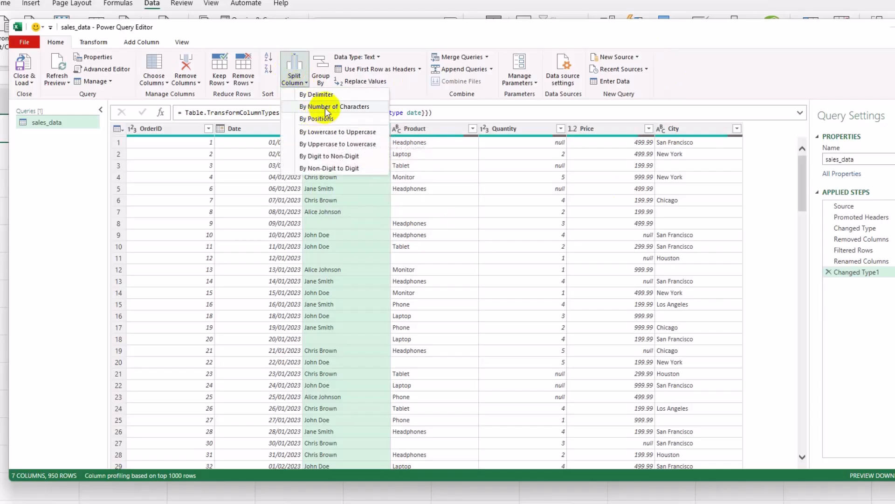
pyautogui.click(319, 145)
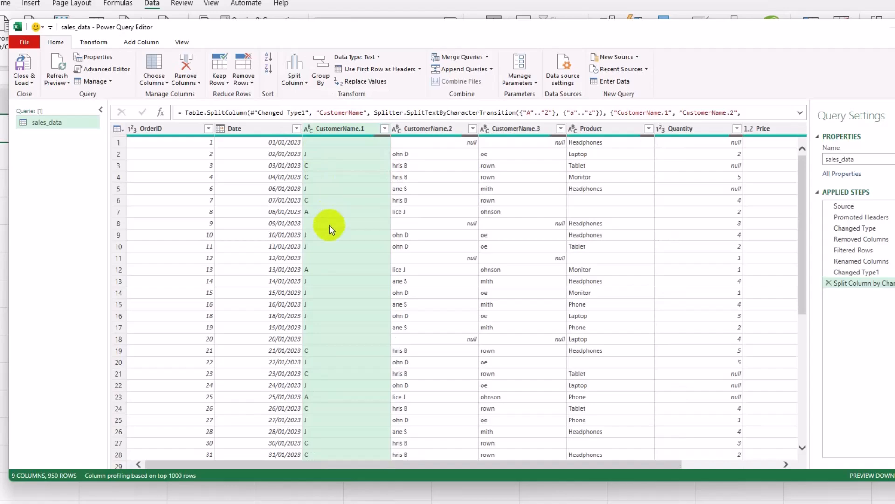
pyautogui.scroll(-3, 329, 233)
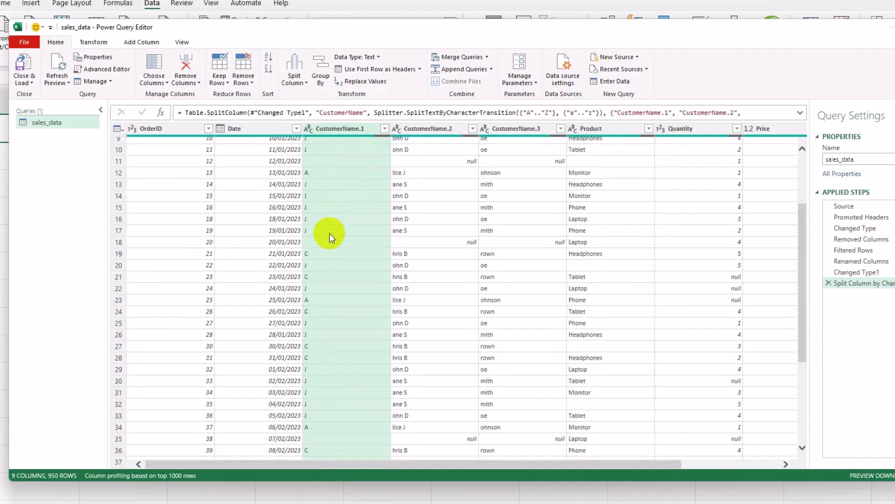
pyautogui.scroll(3, 329, 233)
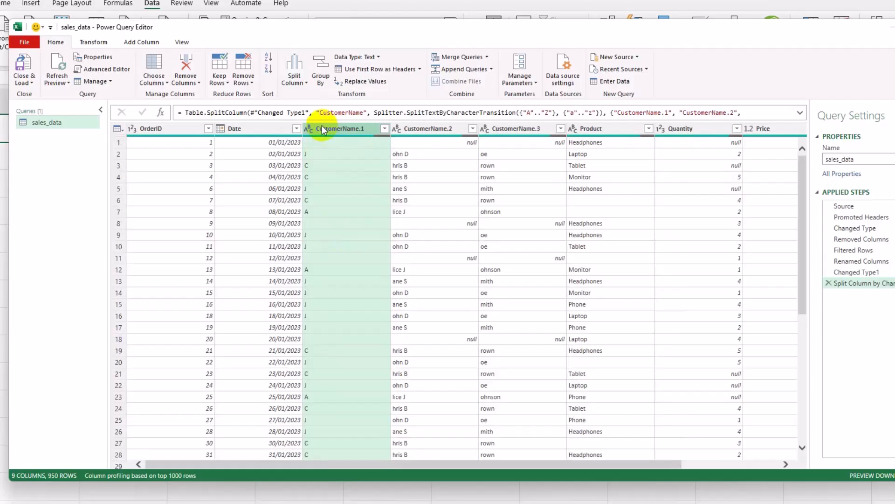
# Merge the CustomerName.1, CustomerName.2 and CustomerName.3 columns into one column named Merged, with no separator.
pyautogui.click(291, 74)
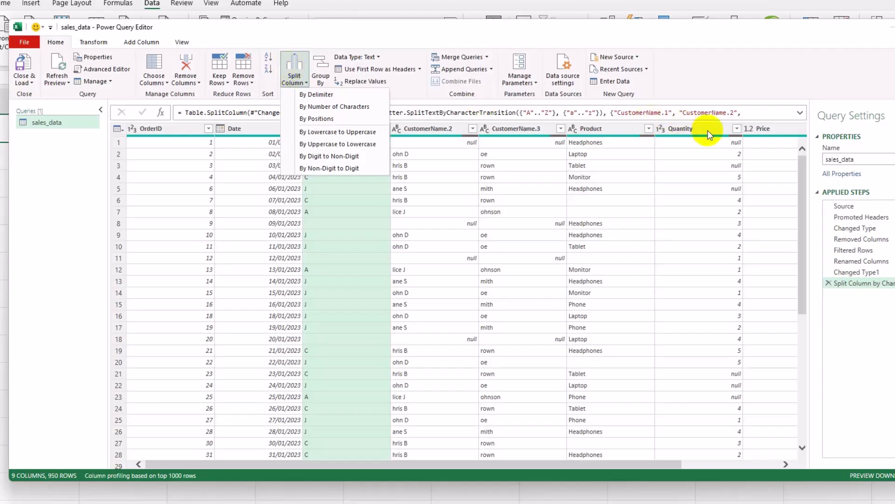
pyautogui.click(508, 129)
pyautogui.click(426, 129)
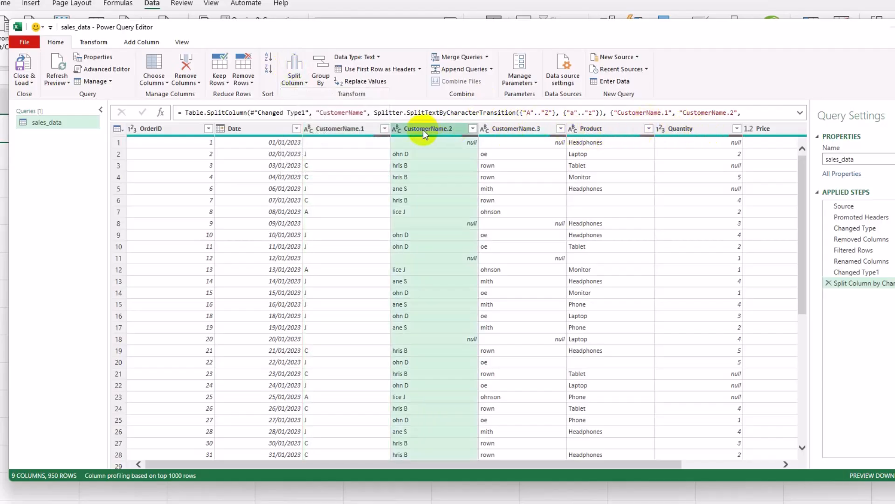
pyautogui.click(352, 130)
pyautogui.keyDown('shift'); pyautogui.click(423, 128); pyautogui.keyUp('shift')
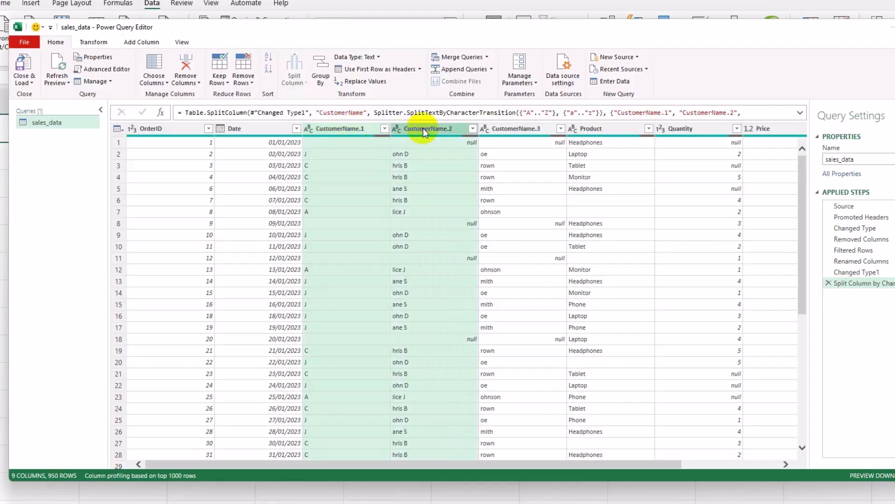
pyautogui.keyDown('shift'); pyautogui.click(513, 129); pyautogui.keyUp('shift')
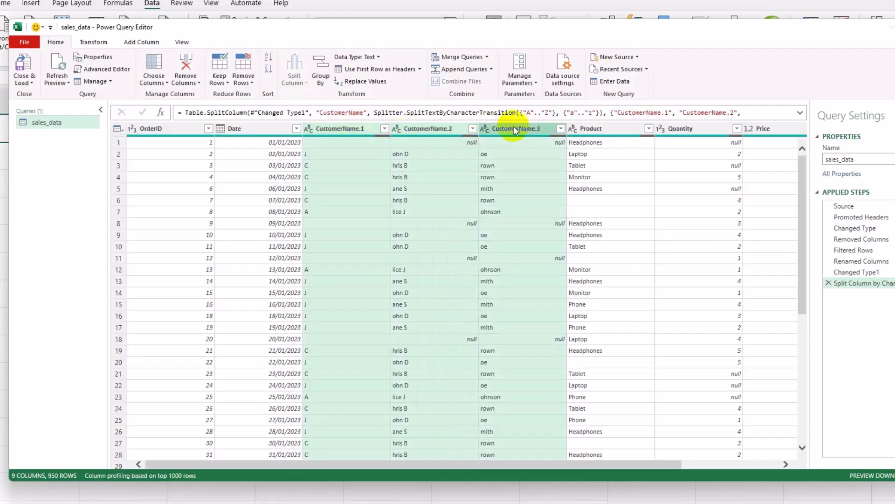
pyautogui.rightClick(335, 127)
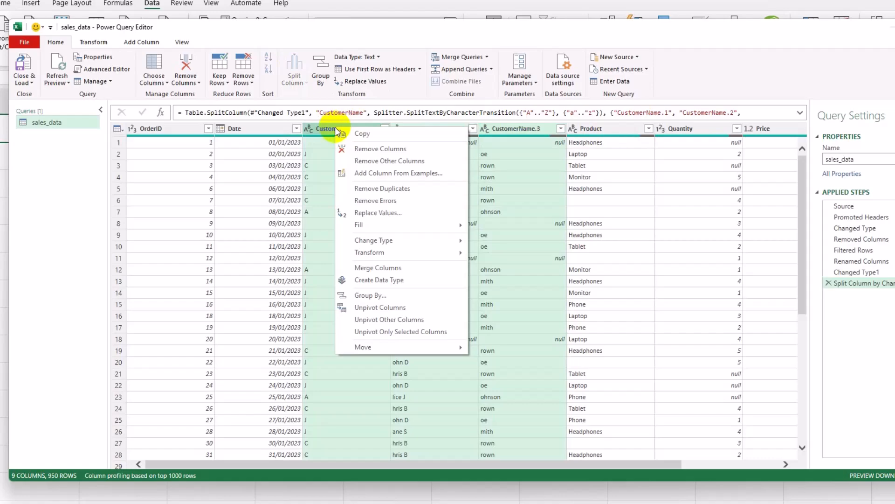
pyautogui.click(405, 267)
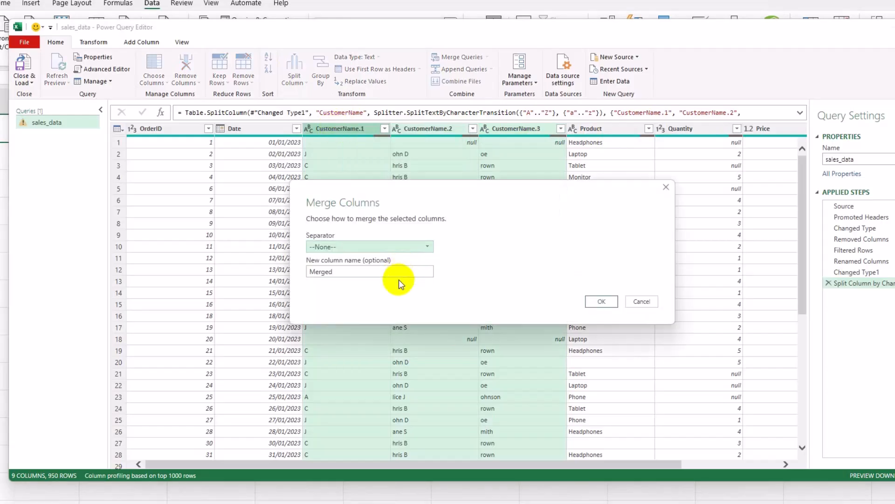
pyautogui.click(600, 302)
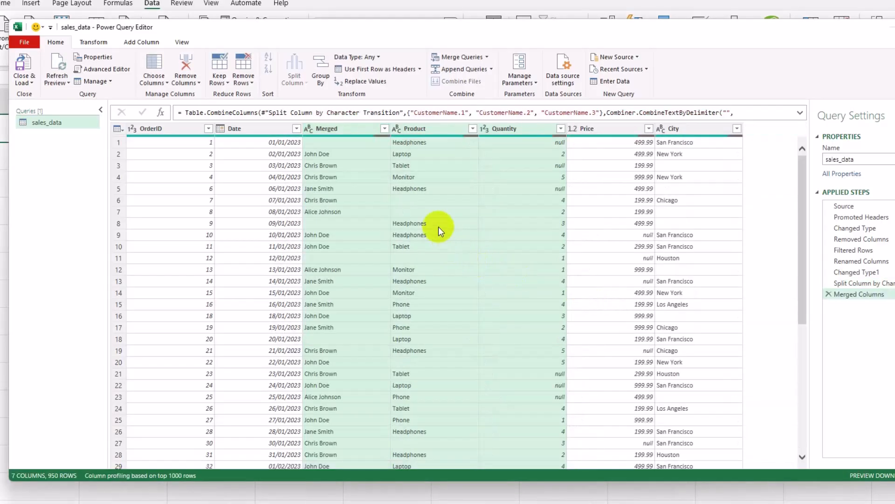
# Rename the Merged column to CustomerName.
pyautogui.doubleClick(337, 129)
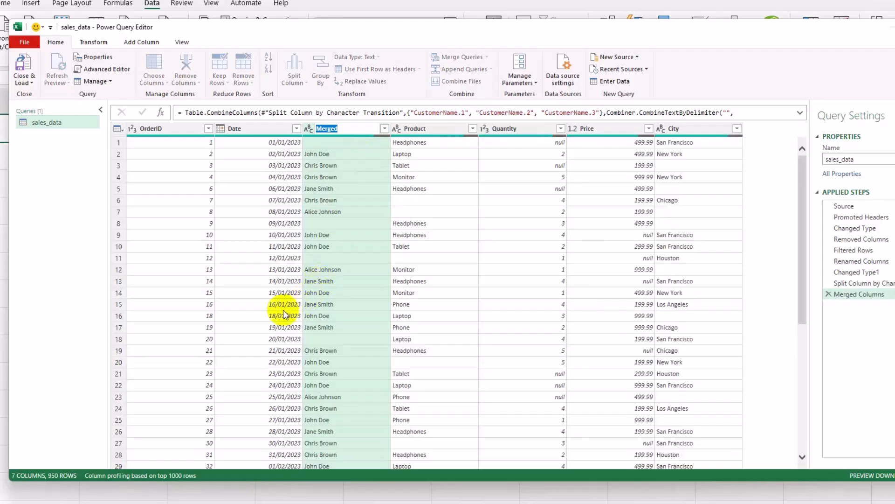
pyautogui.write('CustomerName')
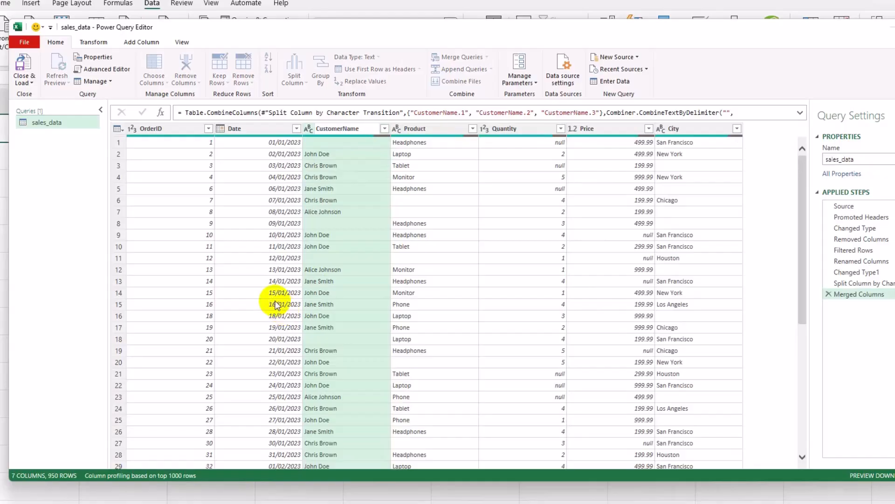
pyautogui.press('Return')
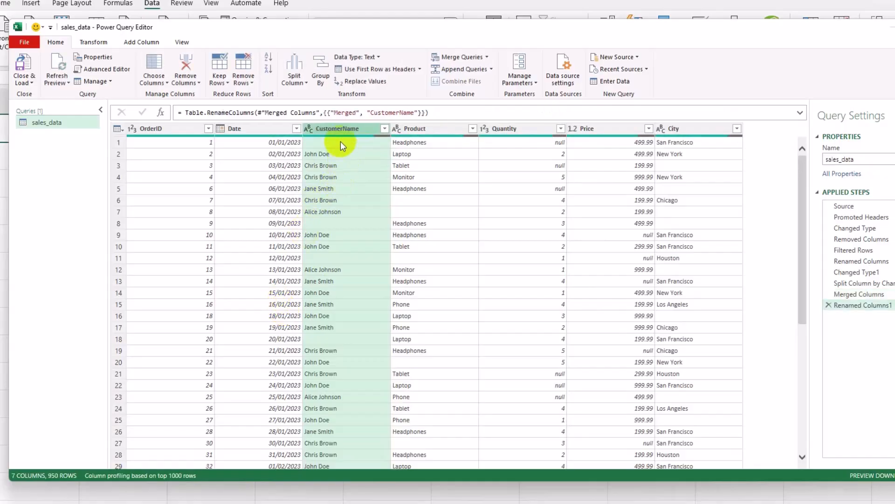
# Examine the Split Column options offered for the CustomerName and City columns without applying any of them.
pyautogui.rightClick(337, 128)
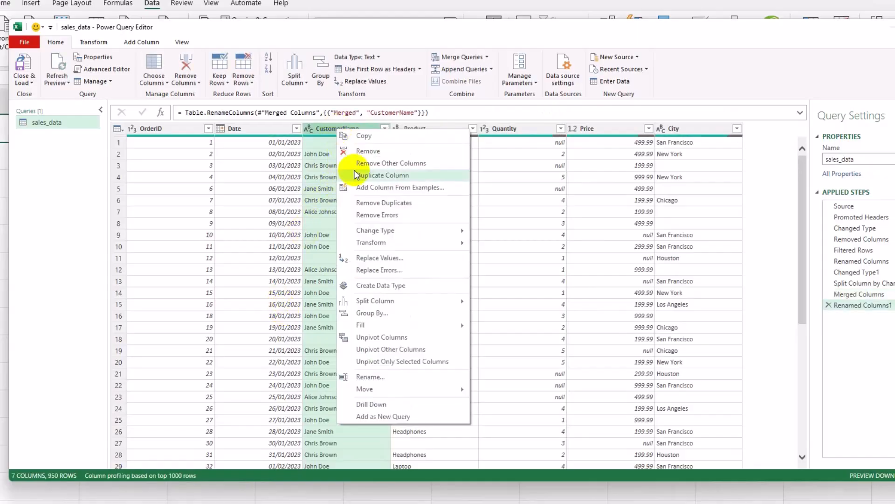
pyautogui.moveTo(391, 302)
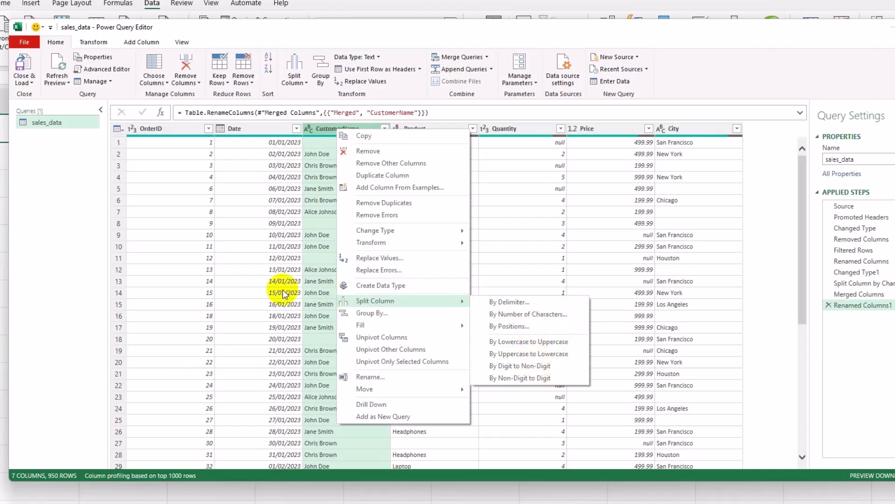
pyautogui.click(323, 293)
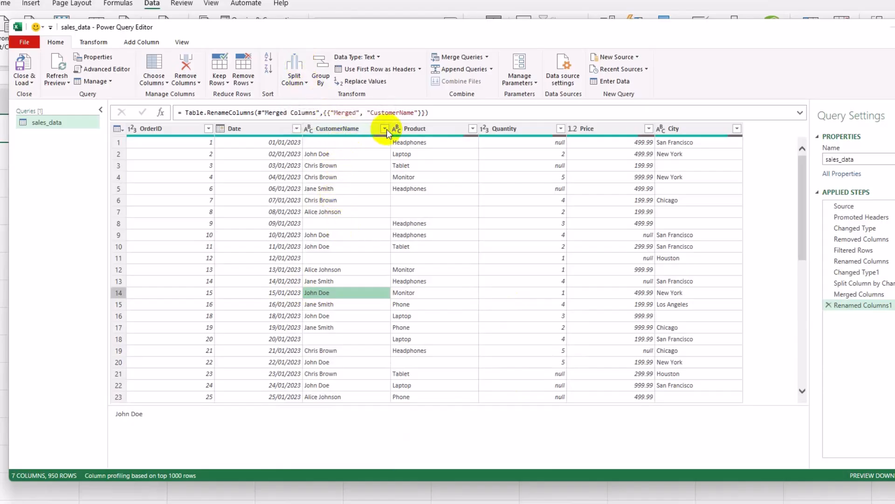
pyautogui.click(295, 80)
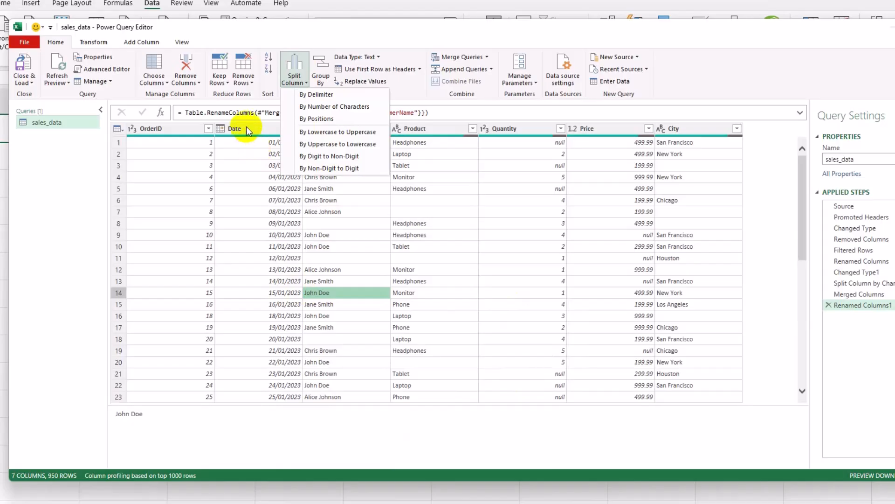
pyautogui.press('Escape')
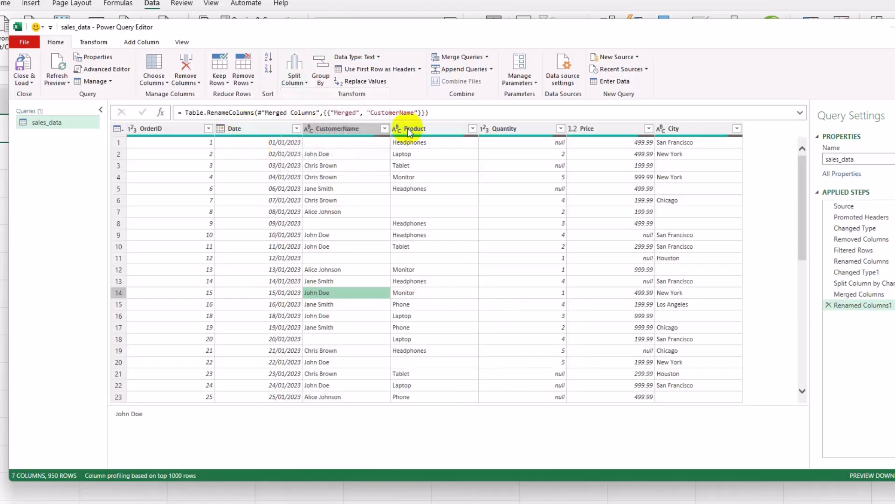
pyautogui.click(433, 129)
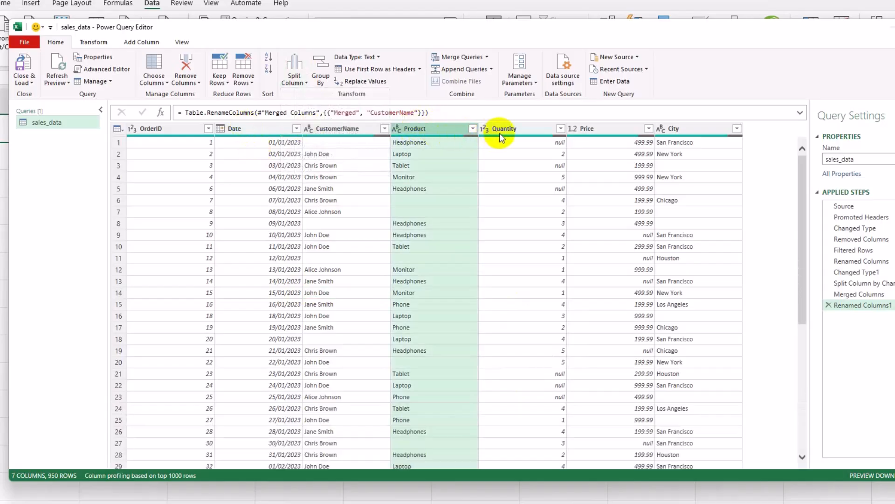
pyautogui.click(696, 132)
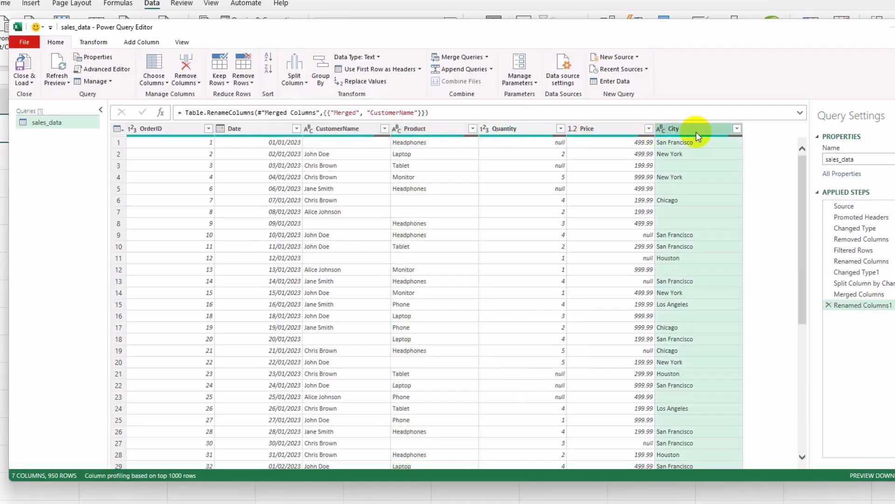
pyautogui.click(294, 76)
pyautogui.click(402, 209)
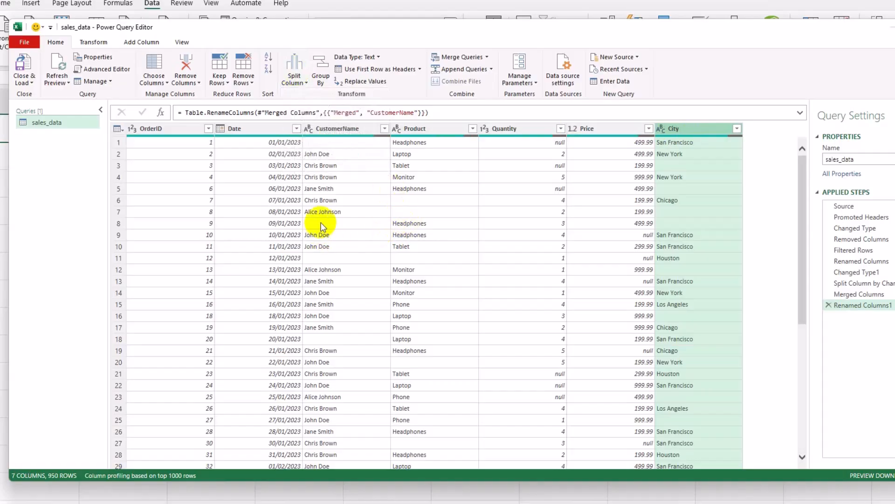
pyautogui.click(319, 200)
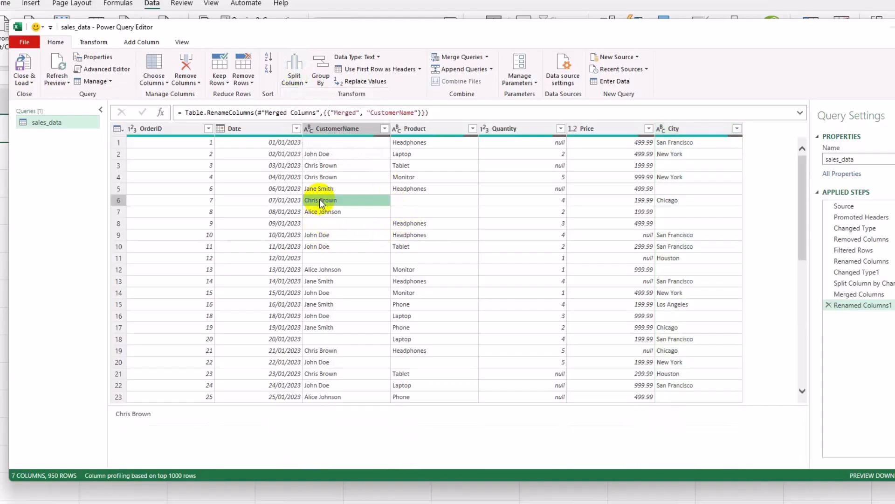
pyautogui.rightClick(321, 204)
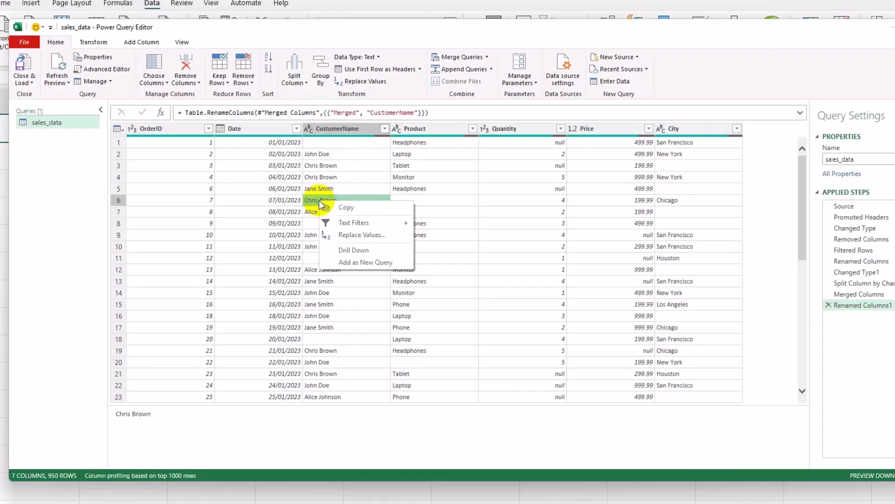
pyautogui.moveTo(360, 224)
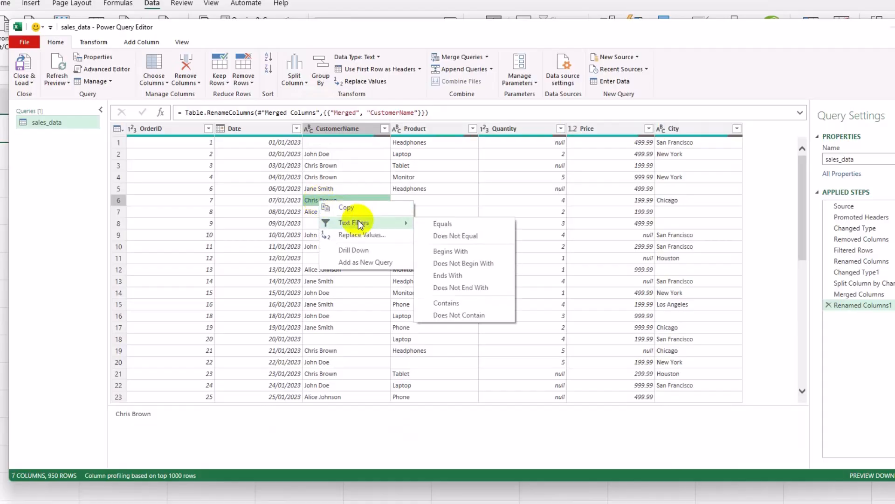
pyautogui.click(866, 367)
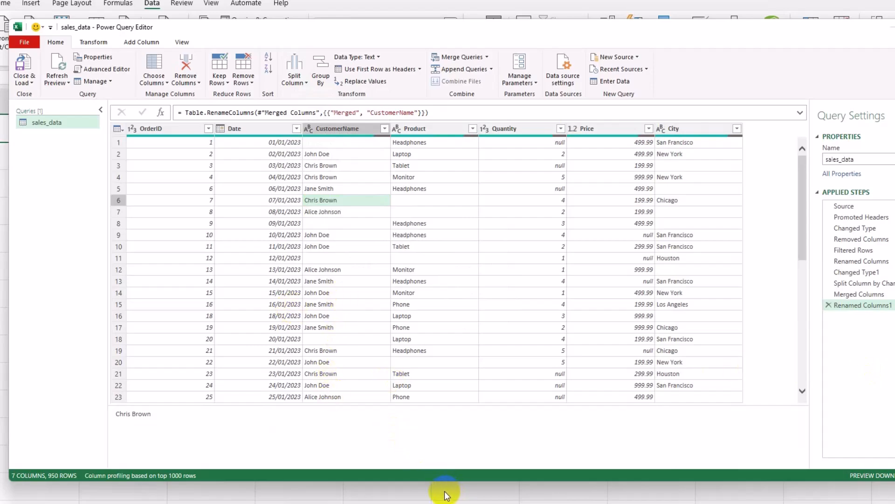
# Try to replace one customer's full name with another in the Product column using Replace Values, and check the rows.
pyautogui.press('Right')
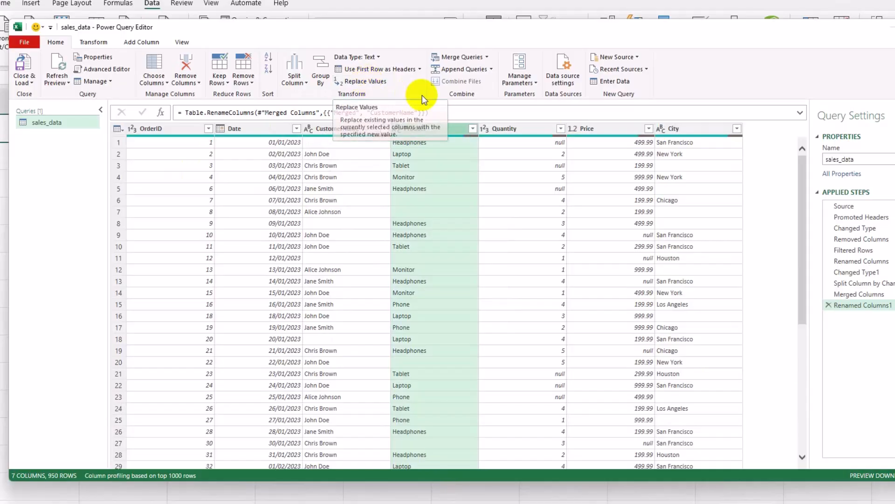
pyautogui.click(370, 84)
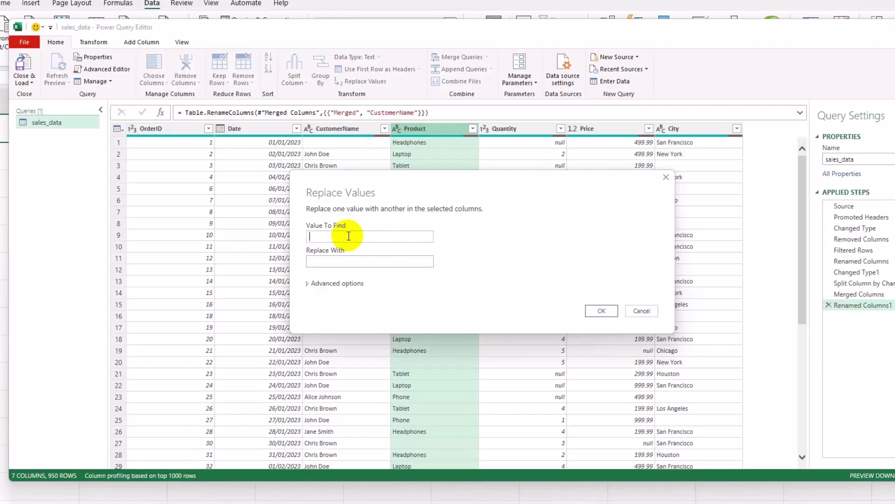
pyautogui.write('John Doe')
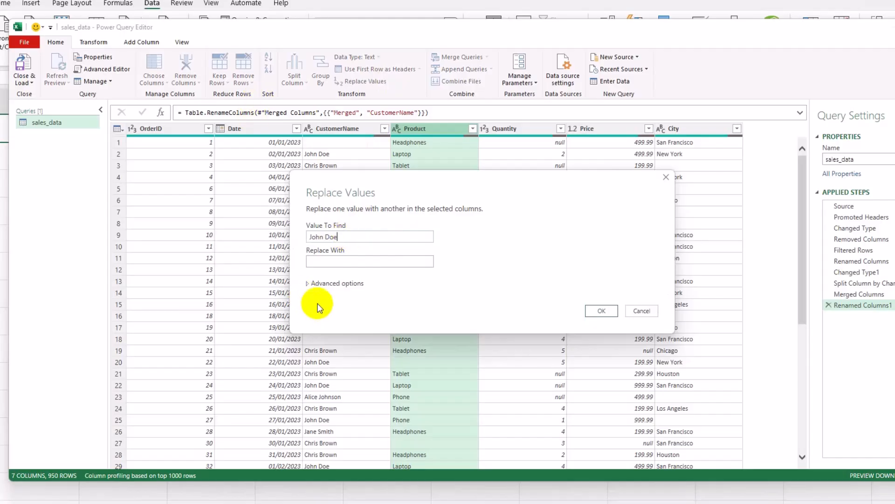
pyautogui.click(319, 260)
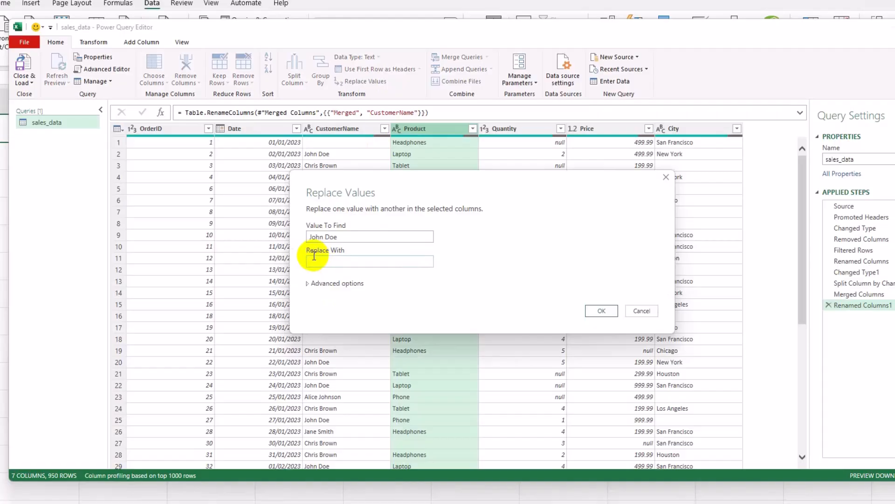
pyautogui.write('John Abraham')
pyautogui.click(601, 311)
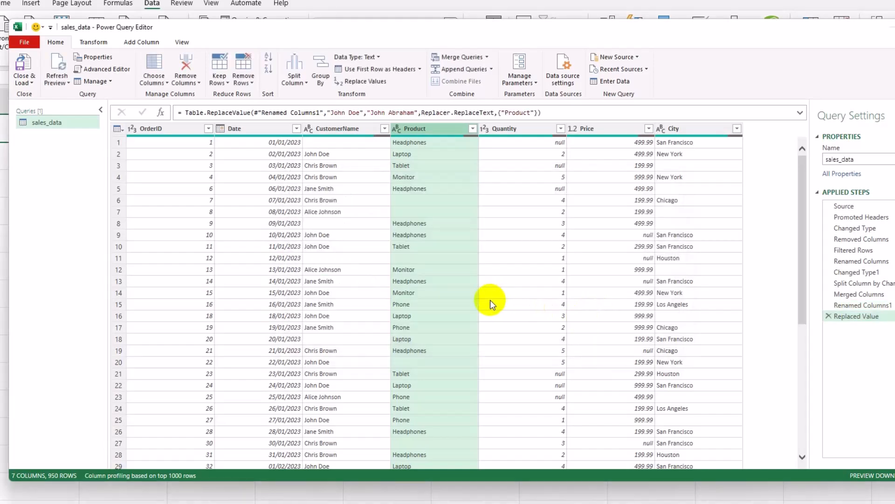
pyautogui.scroll(-10, 451, 345)
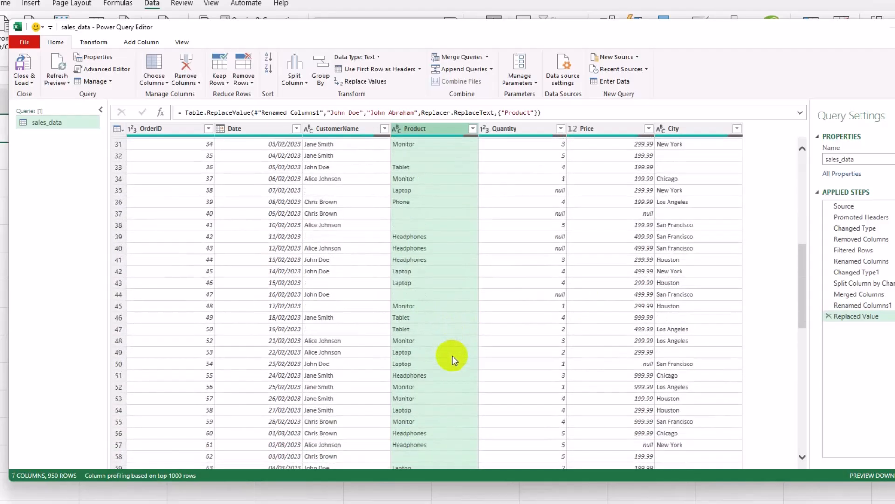
pyautogui.scroll(10, 453, 357)
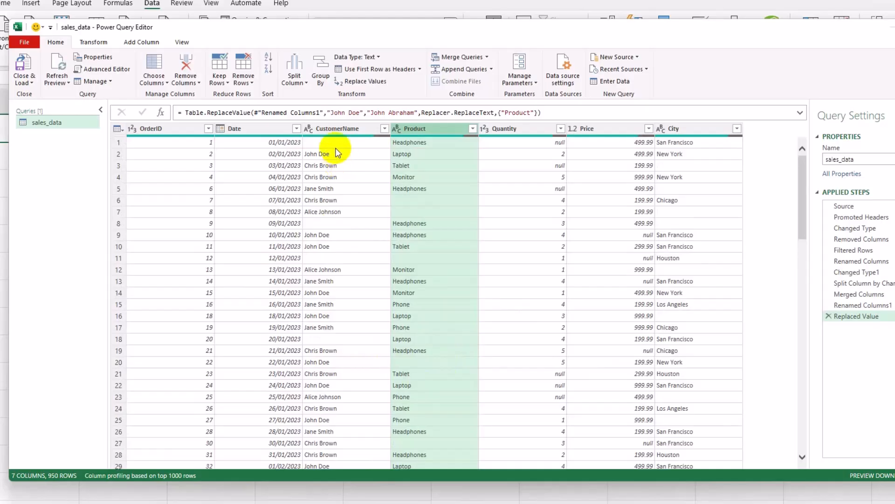
# Replace the same customer's full name with the new one in the CustomerName column and check the replaced cells.
pyautogui.click(331, 127)
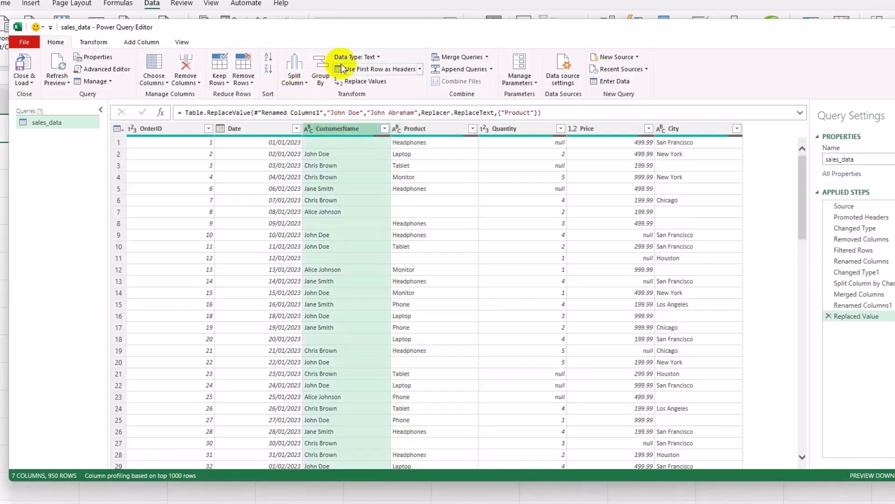
pyautogui.click(354, 82)
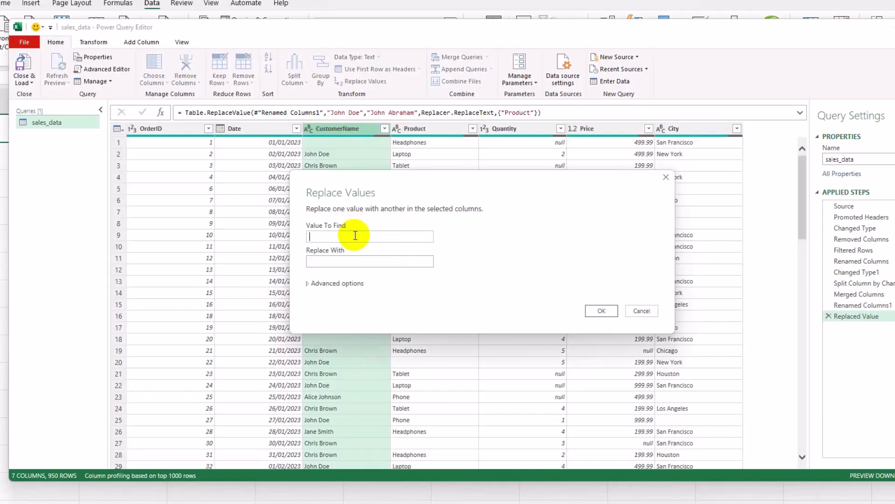
pyautogui.write('John')
pyautogui.write('e')
pyautogui.moveTo(355, 235); pyautogui.dragTo(325, 236)
pyautogui.hotkey('ctrl', 'c')
pyautogui.click(335, 261)
pyautogui.hotkey('ctrl', 'v')
pyautogui.doubleClick(334, 263)
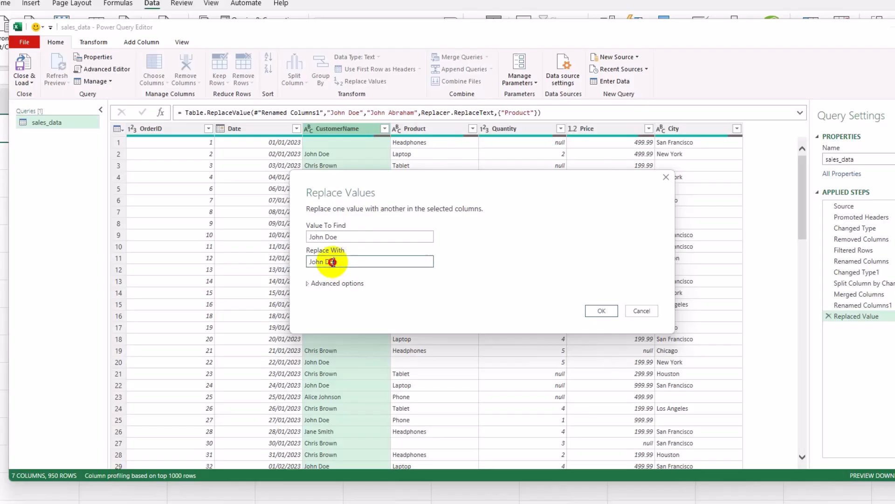
pyautogui.write('Abraha')
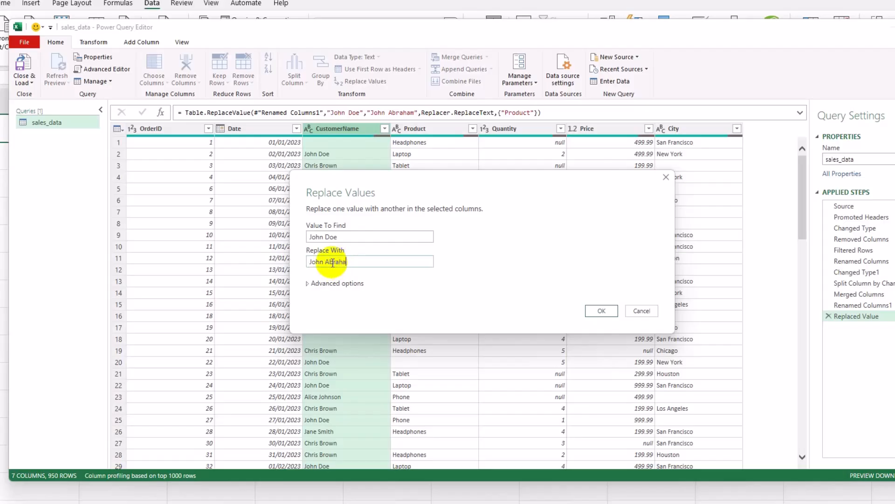
pyautogui.write('m')
pyautogui.click(591, 310)
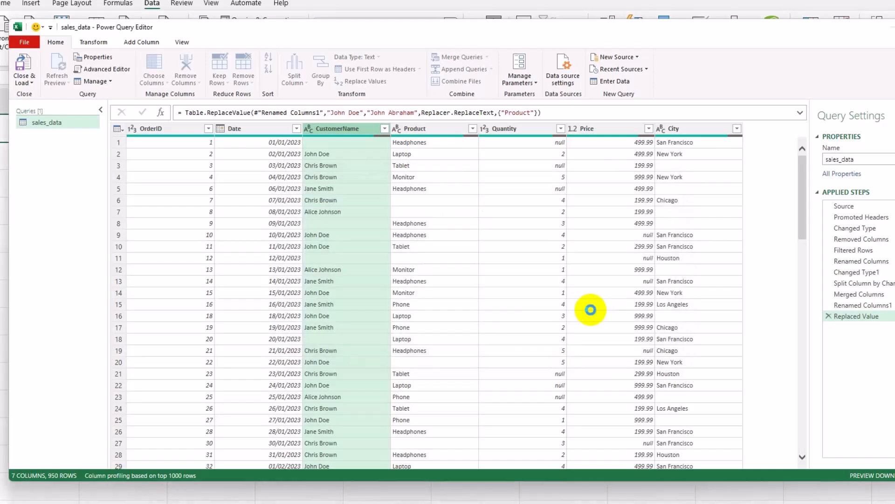
pyautogui.click(329, 154)
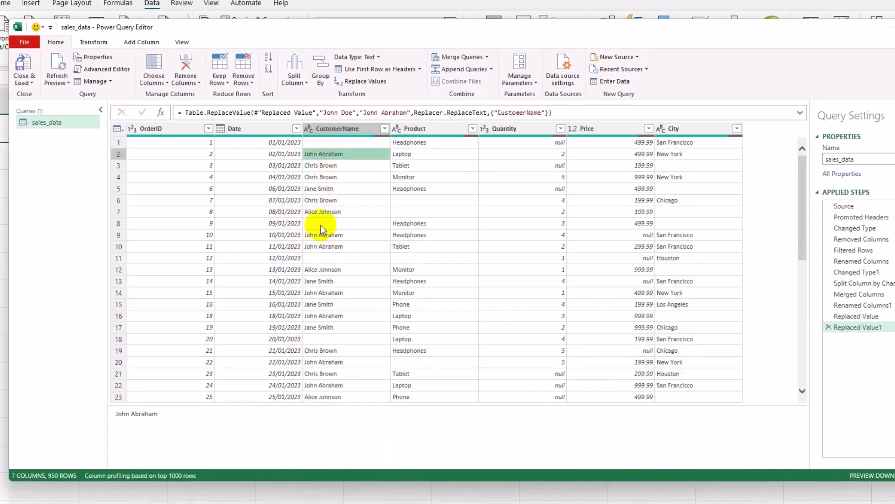
pyautogui.click(333, 237)
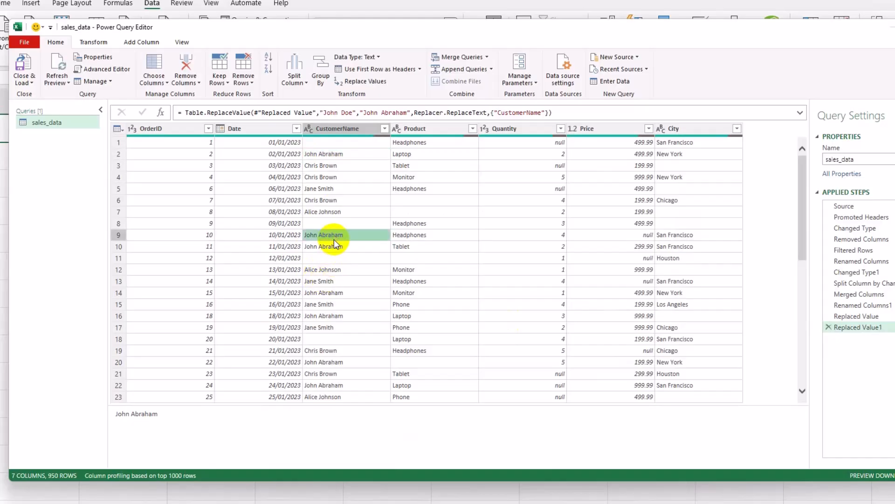
pyautogui.click(334, 249)
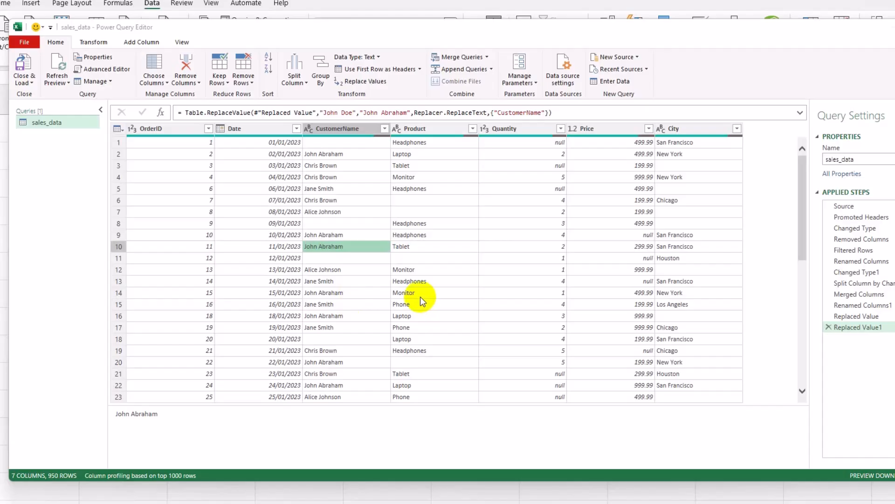
# Close and load the cleaned sales_data query into a worksheet table and review the loaded rows.
pyautogui.click(24, 67)
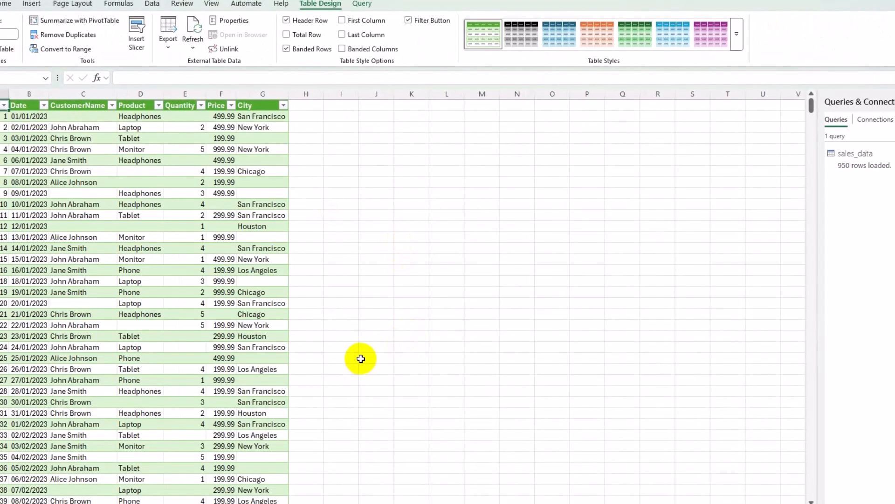
pyautogui.scroll(8, 359, 358)
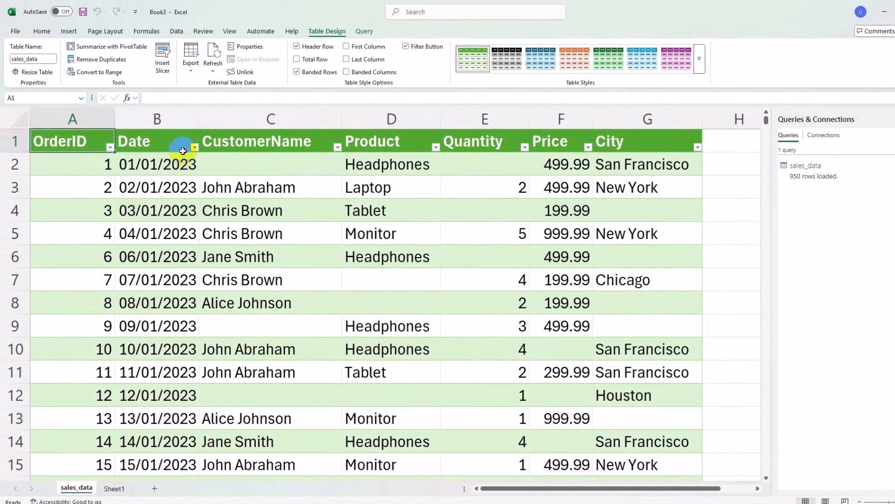
pyautogui.scroll(-3, 314, 348)
pyautogui.scroll(-20, 313, 348)
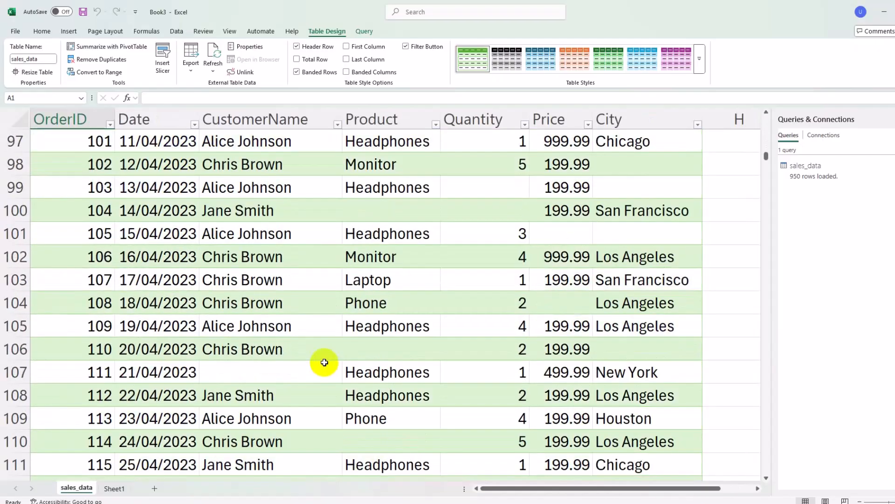
pyautogui.scroll(-8, 325, 362)
pyautogui.moveTo(805, 173)
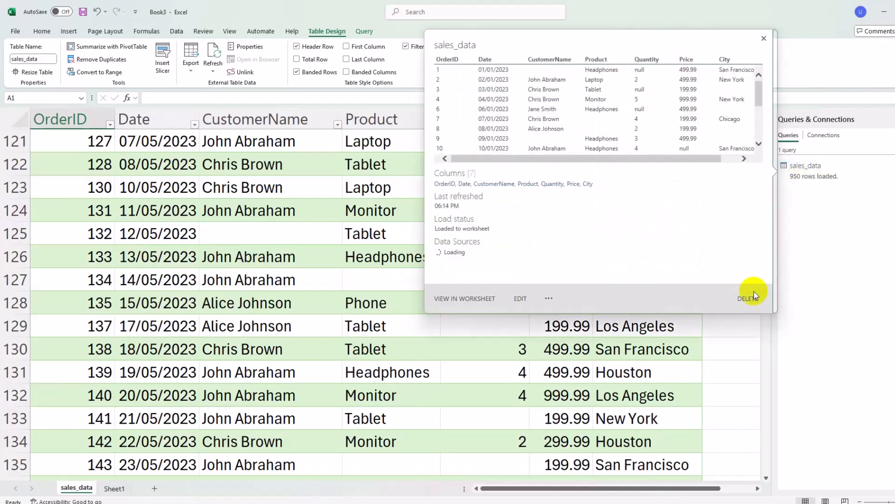
pyautogui.scroll(20, 350, 236)
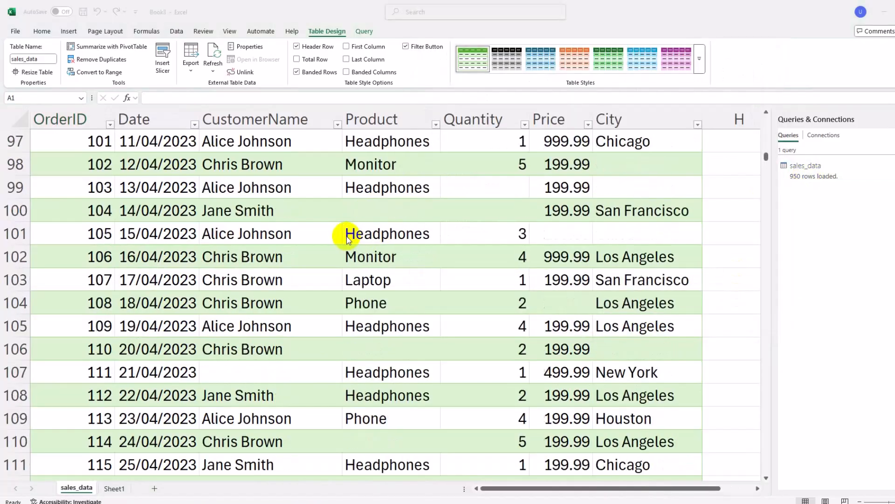
pyautogui.scroll(17, 335, 233)
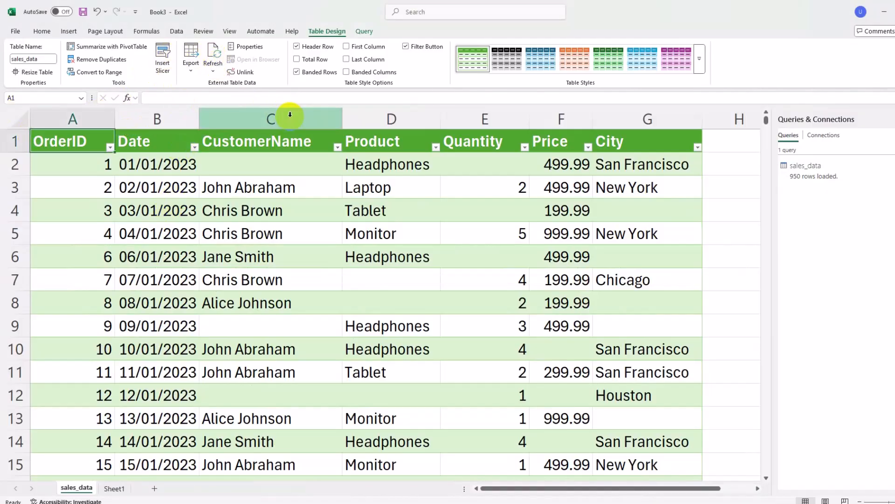
# Refresh the sales_data table from its data source and check the query details and table rows.
pyautogui.click(181, 121)
pyautogui.click(213, 53)
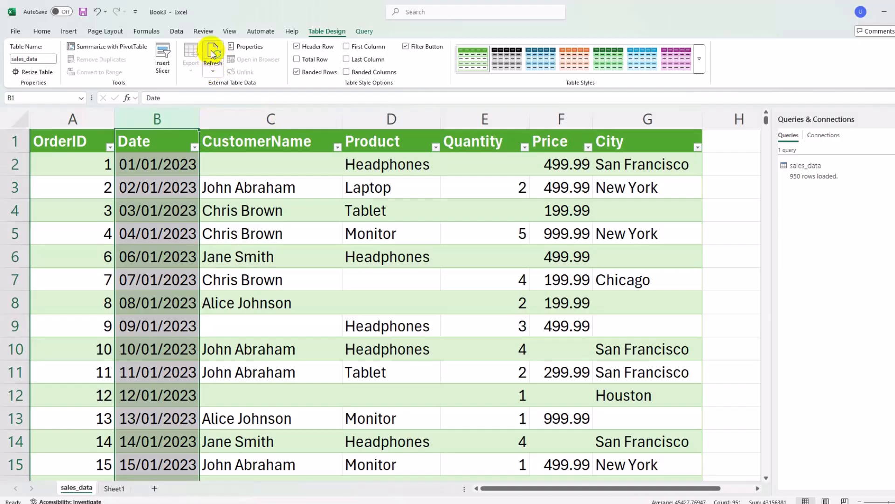
pyautogui.click(212, 54)
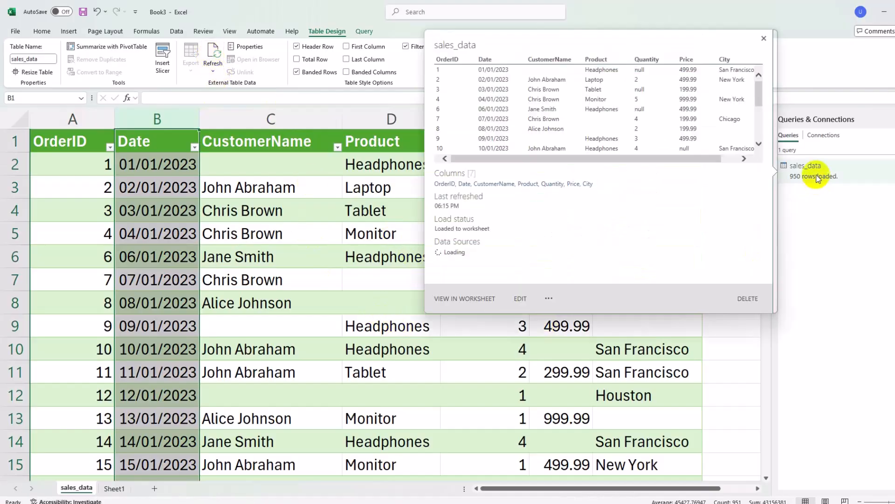
pyautogui.scroll(-8, 240, 239)
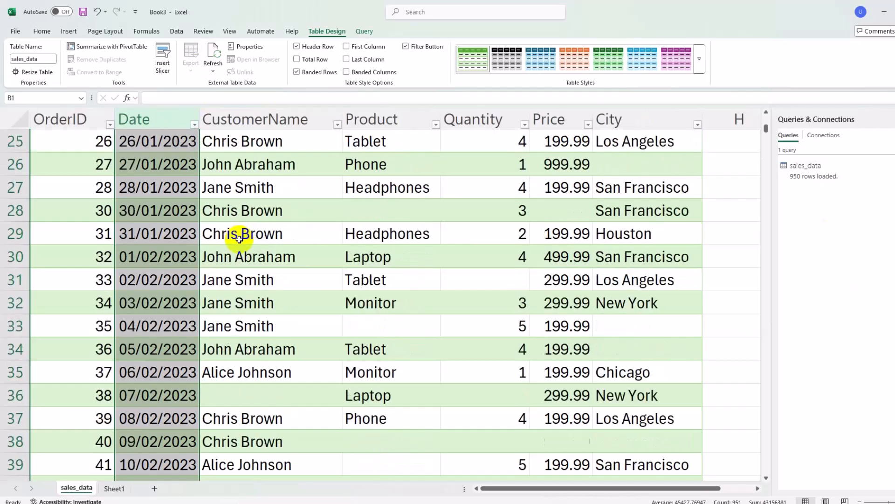
pyautogui.scroll(-16, 239, 239)
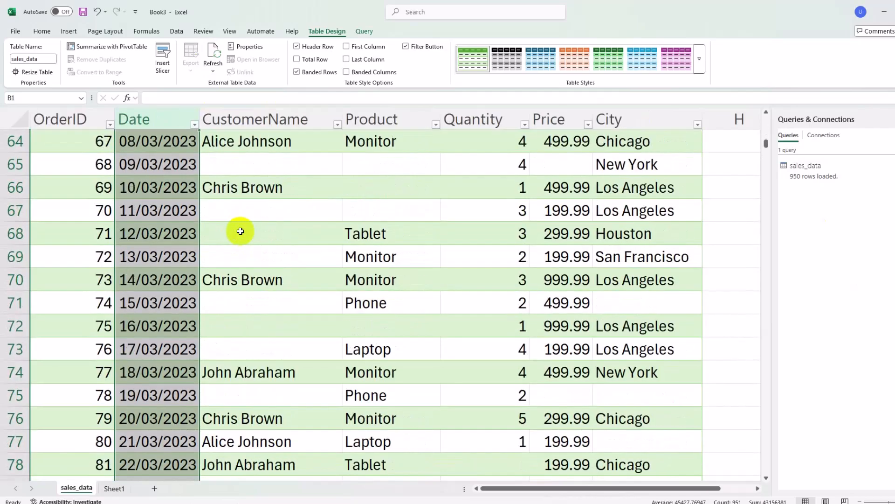
pyautogui.scroll(20, 239, 232)
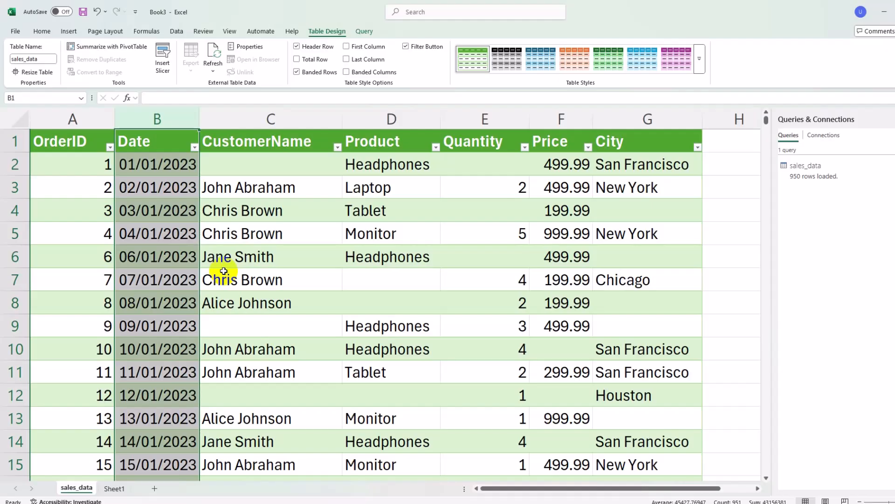
pyautogui.scroll(-16, 250, 335)
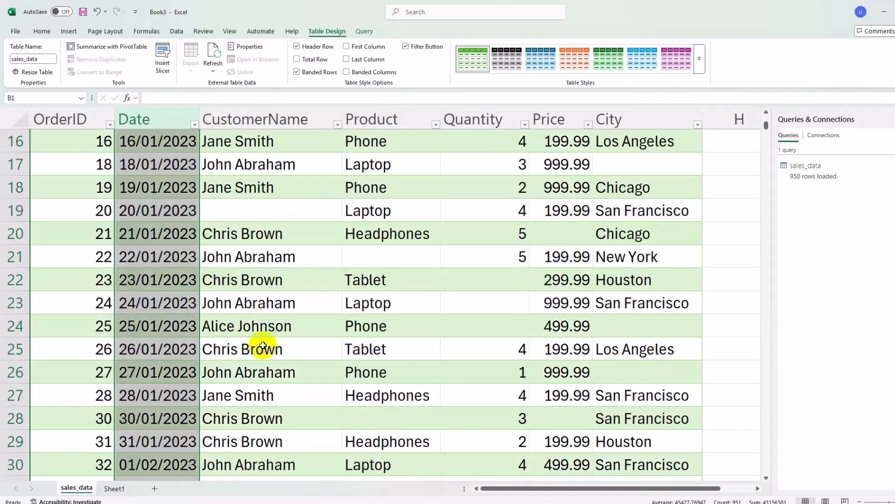
pyautogui.scroll(-5, 308, 283)
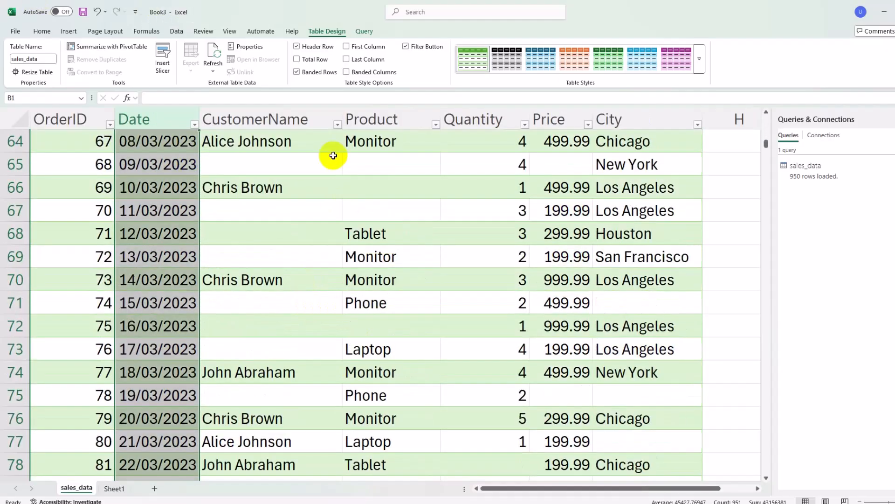
pyautogui.click(212, 55)
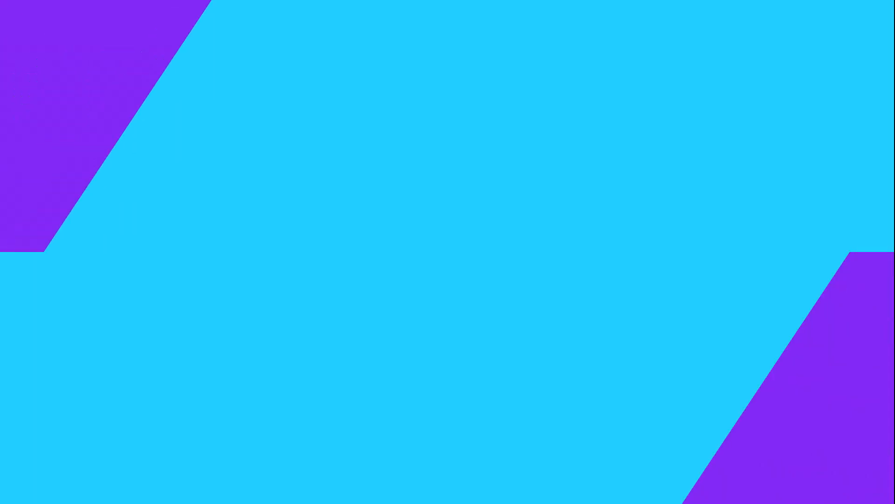